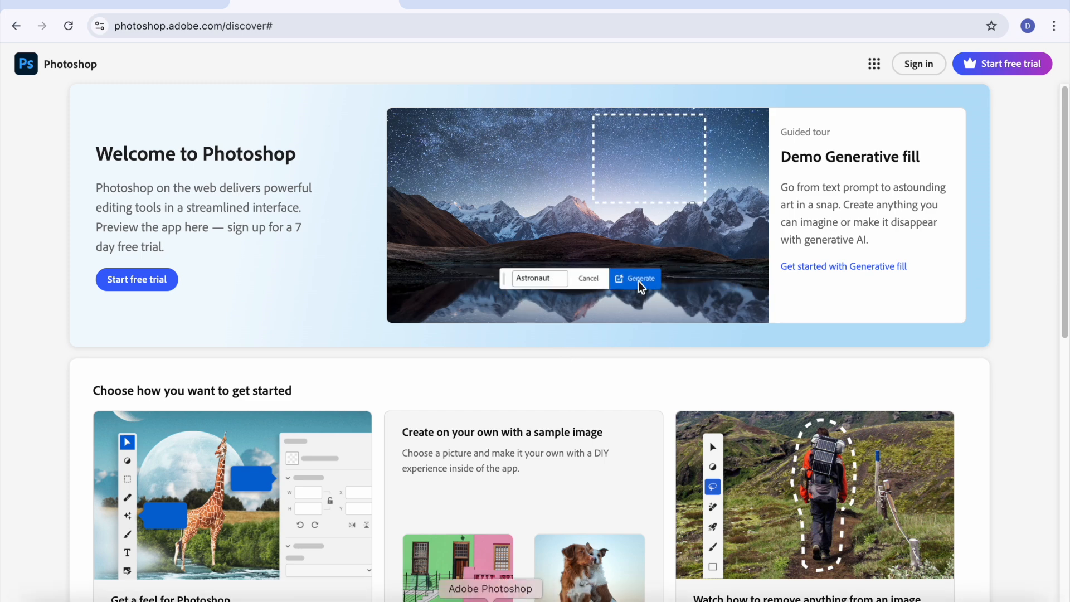
- Switch to Google Classroom, open the "Skill: Add Text To Image" assignment and follow its Adobe Photoshop link
click(154, 6)
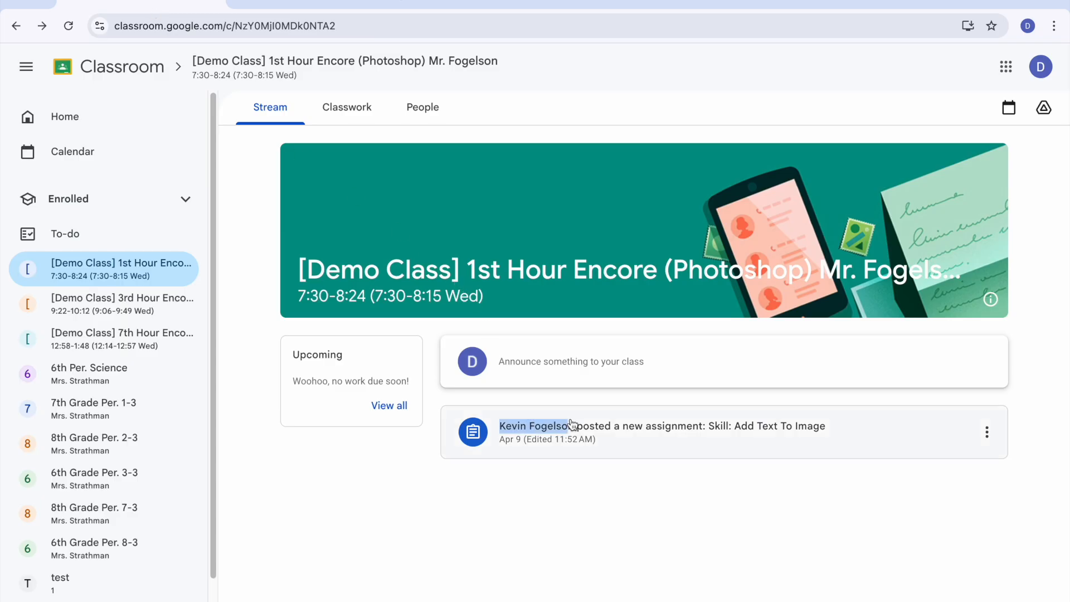
click(572, 425)
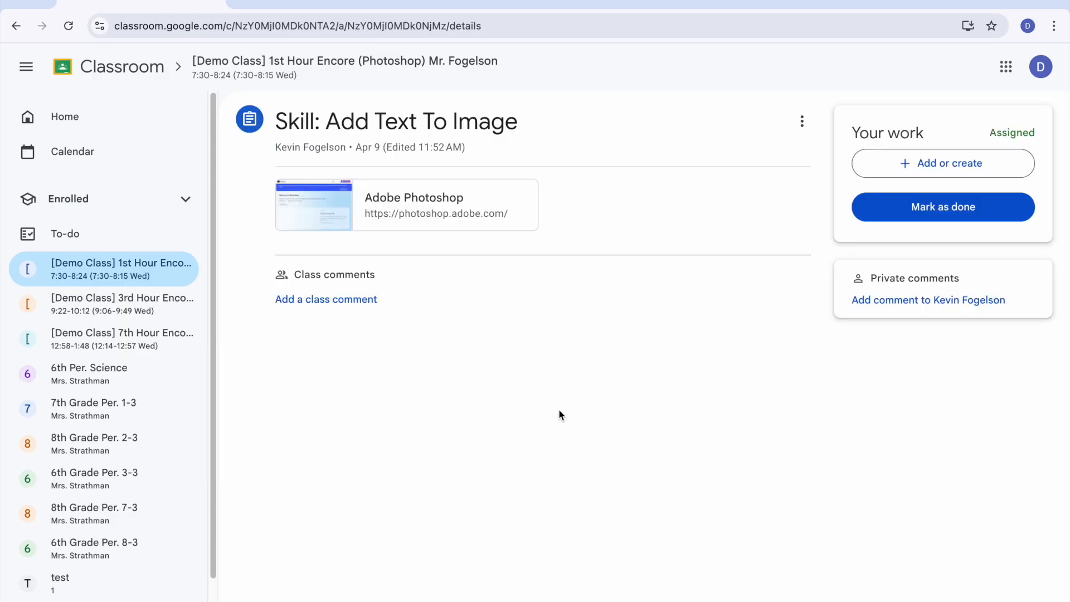
click(377, 217)
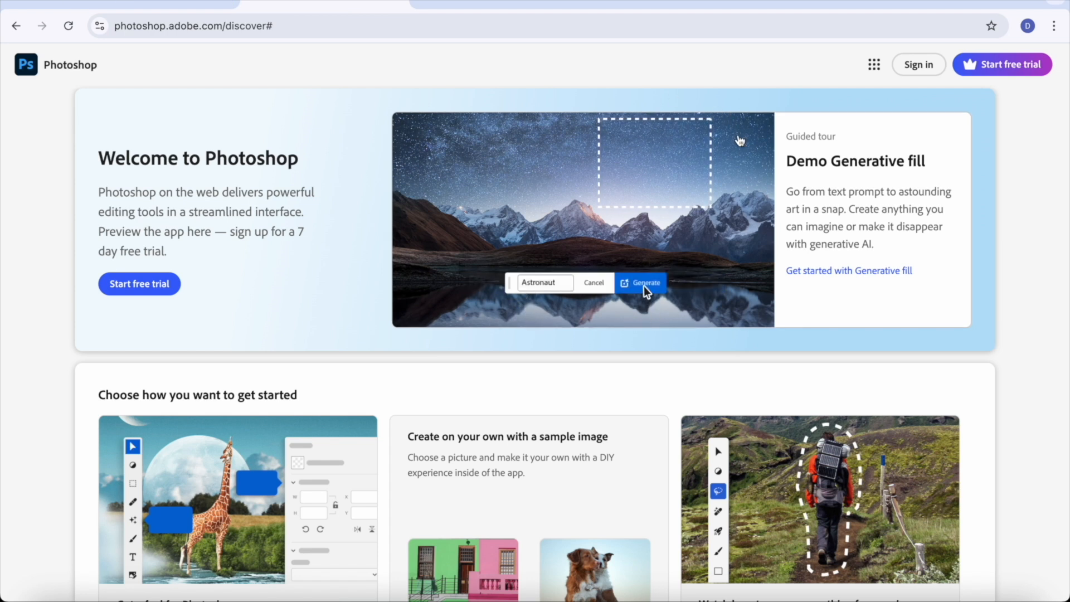
- Sign in to Photoshop with the teacher's Google account, choosing the Company or School Account
click(910, 65)
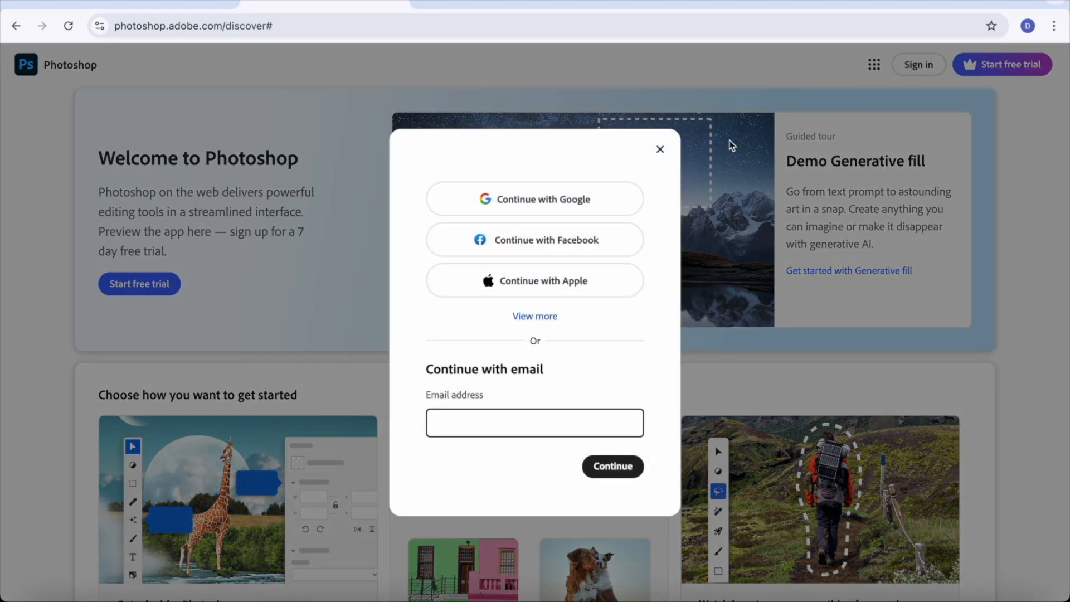
click(574, 199)
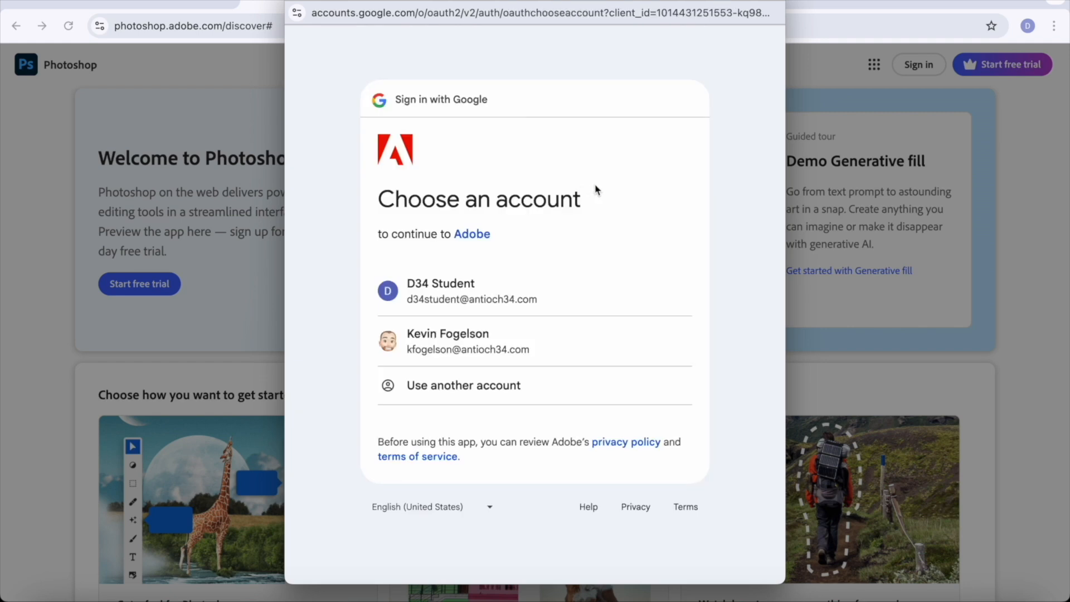
click(496, 341)
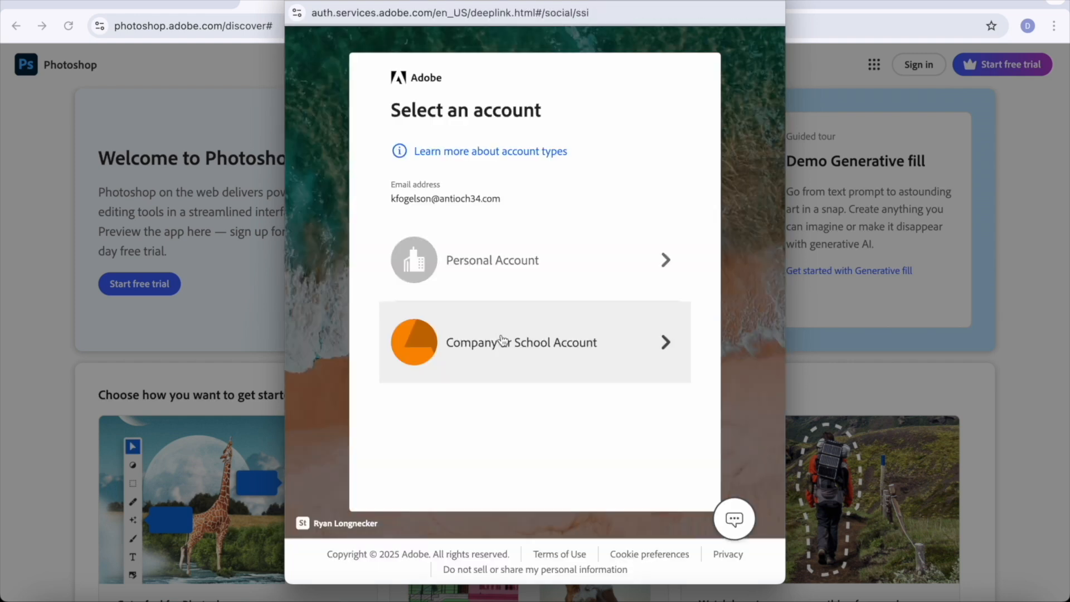
click(568, 334)
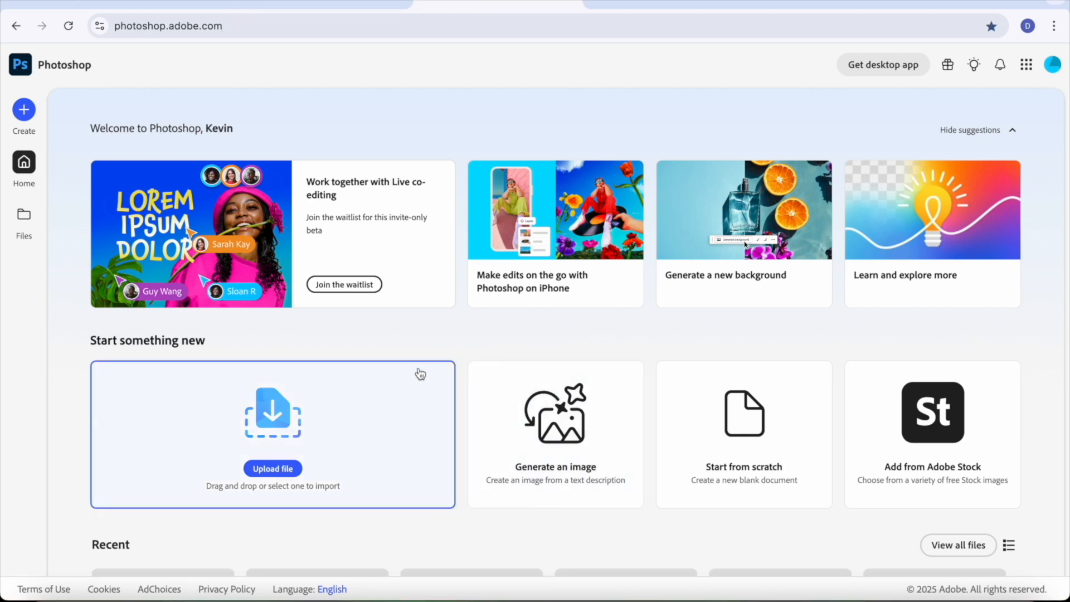
- Start the "Add text to your image" tutorial from the full tutorial list, using the sample image of the woman meditating by the waterfall
click(974, 66)
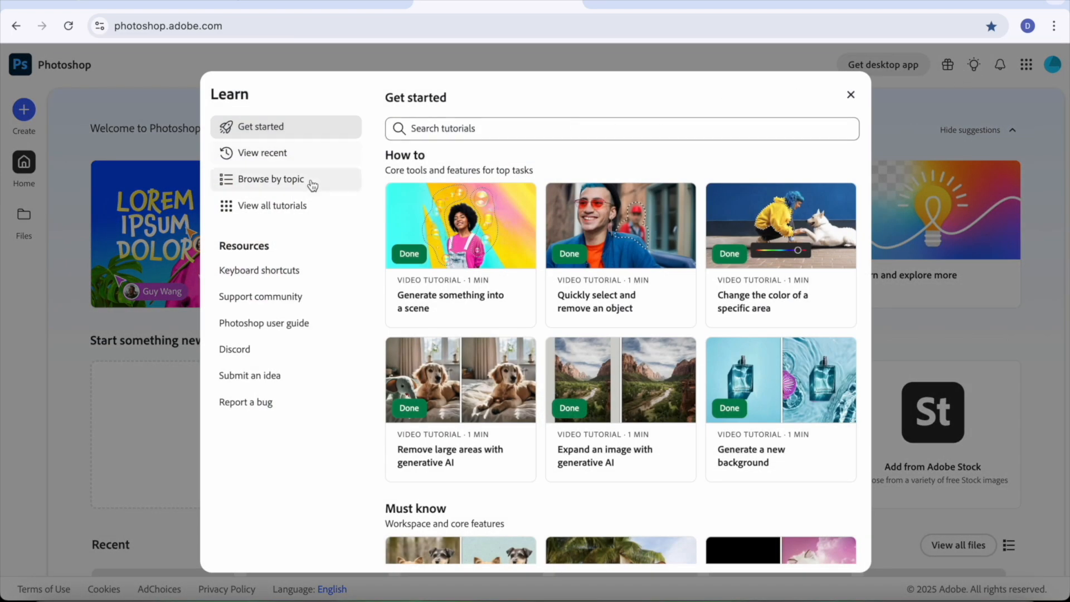
click(284, 207)
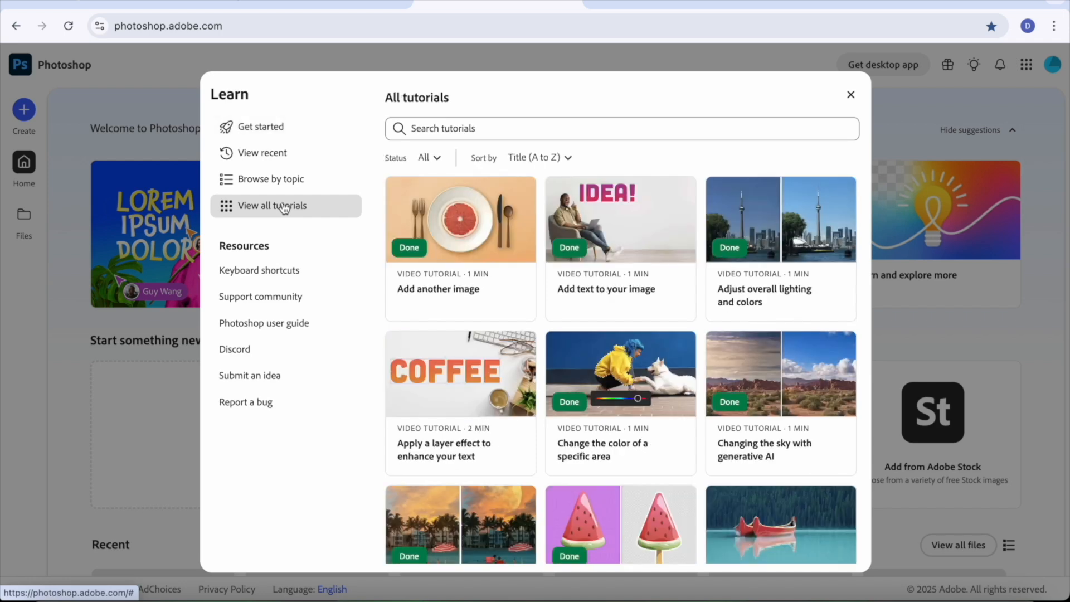
click(602, 222)
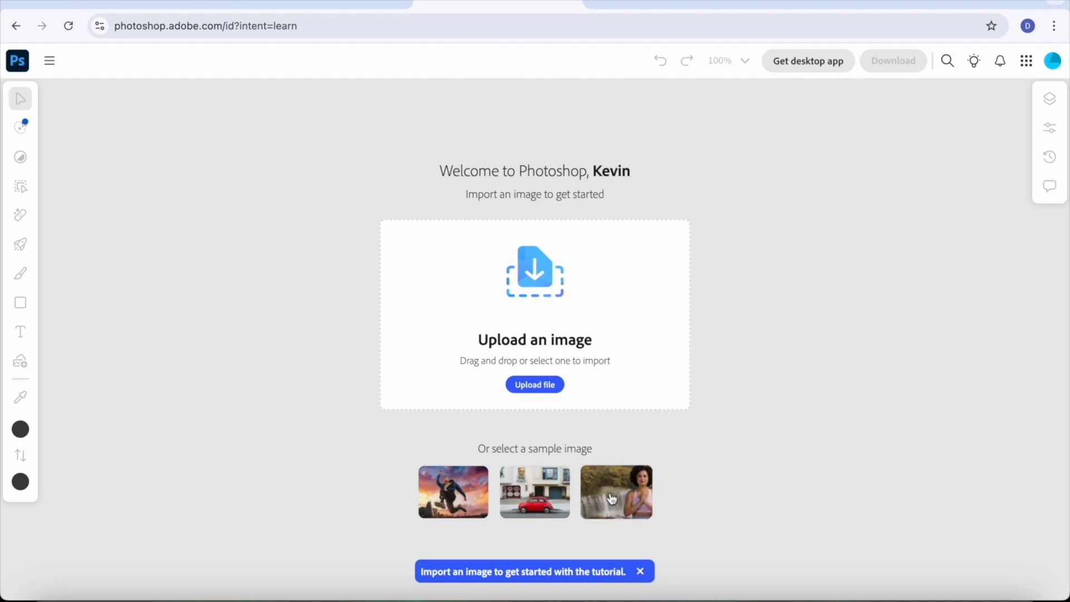
click(612, 499)
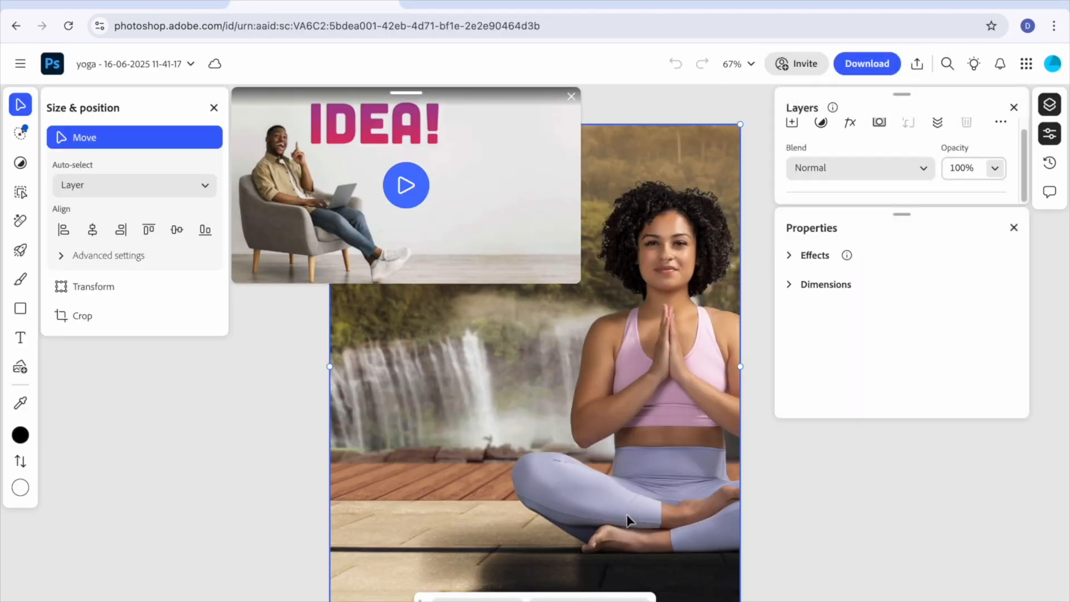
- Play the tutorial video in full screen
mouse_move(516, 275)
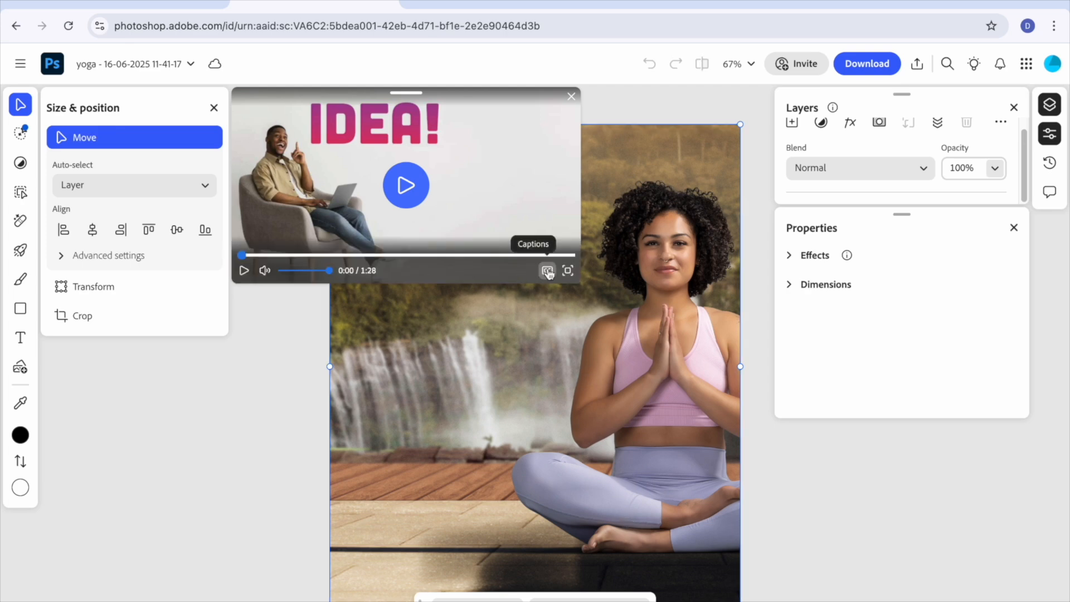
click(567, 272)
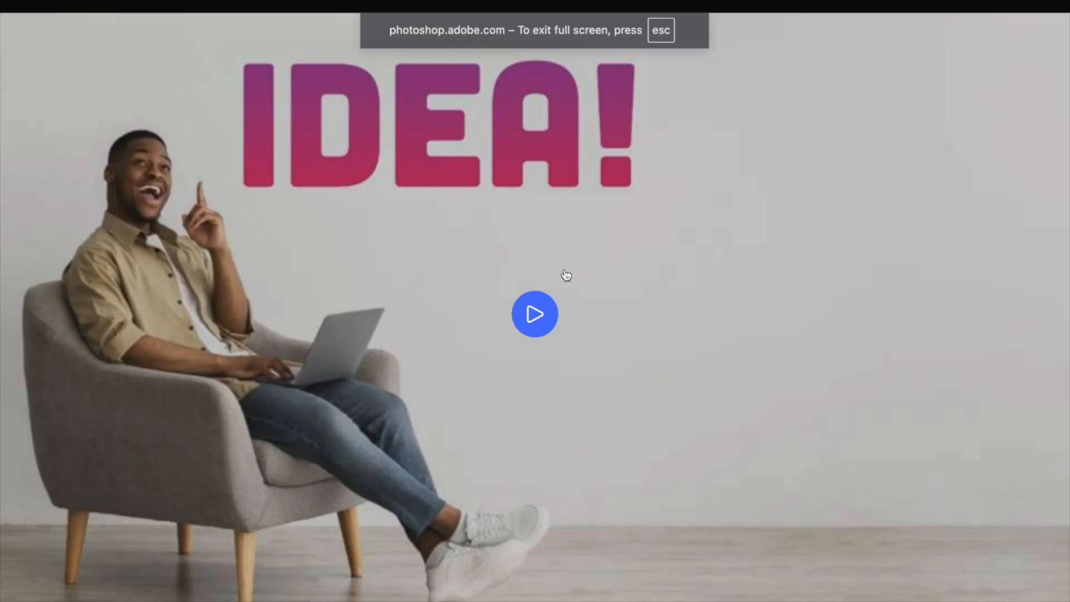
click(534, 315)
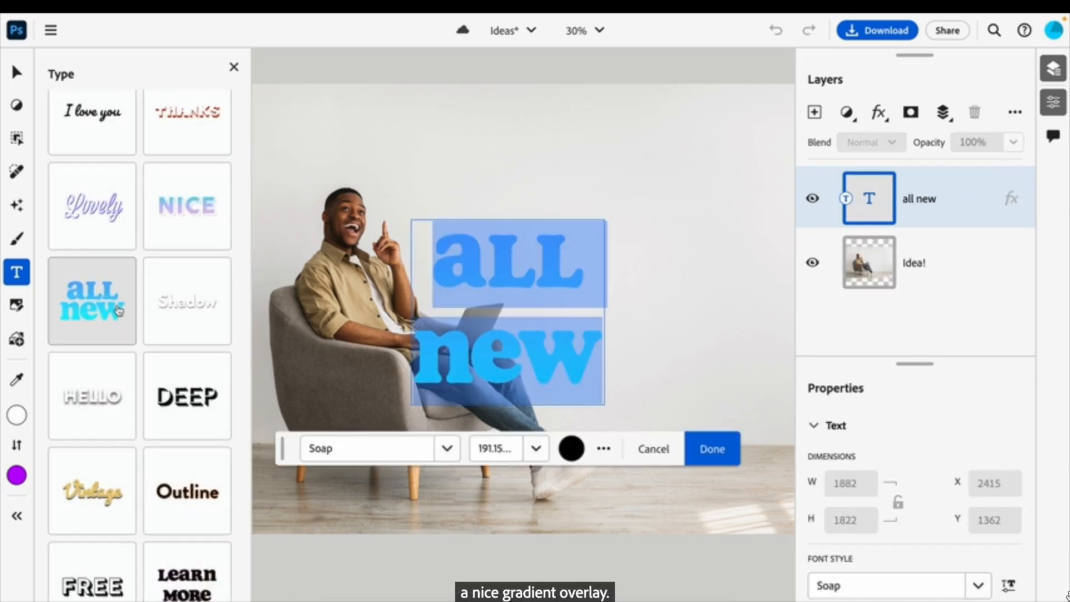
- Replace the "all new" preset text with "Idea!" and move it up onto the wall above the laptop
text(Idea!)
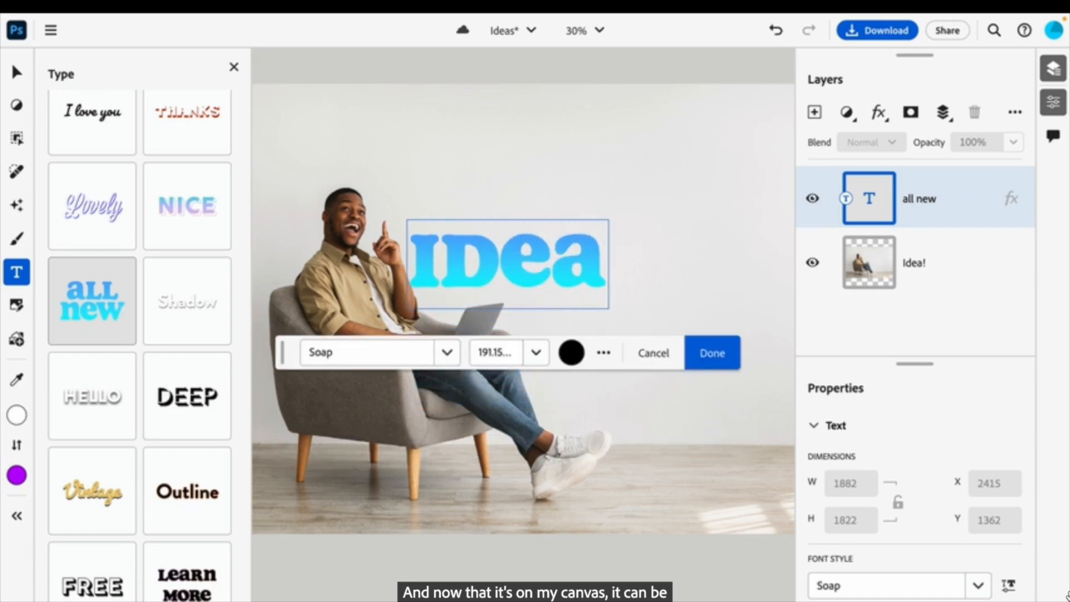
click(711, 351)
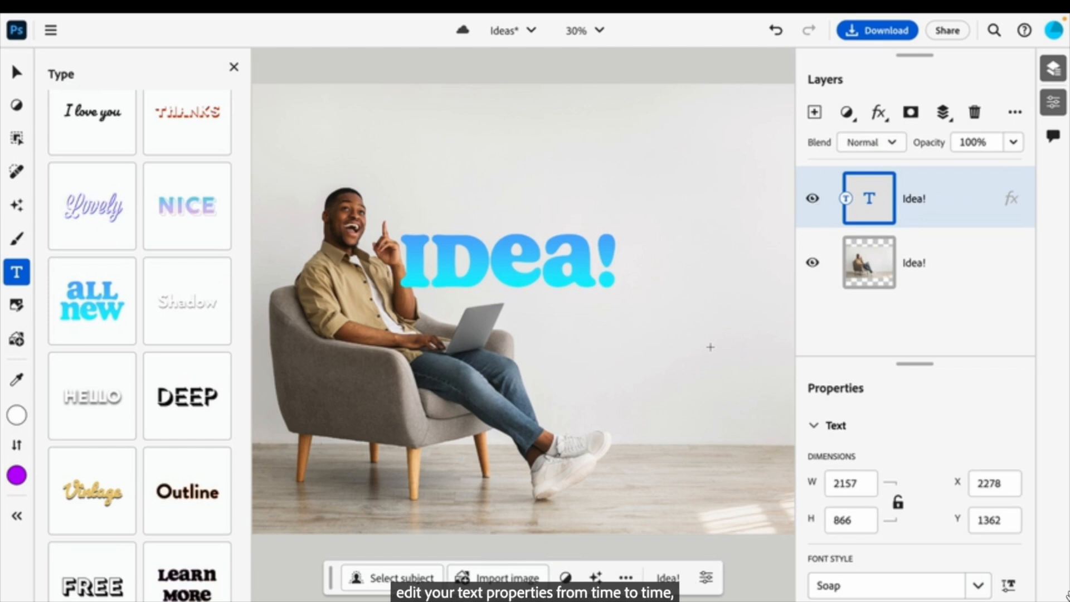
key(v)
drag(562, 277, 580, 205)
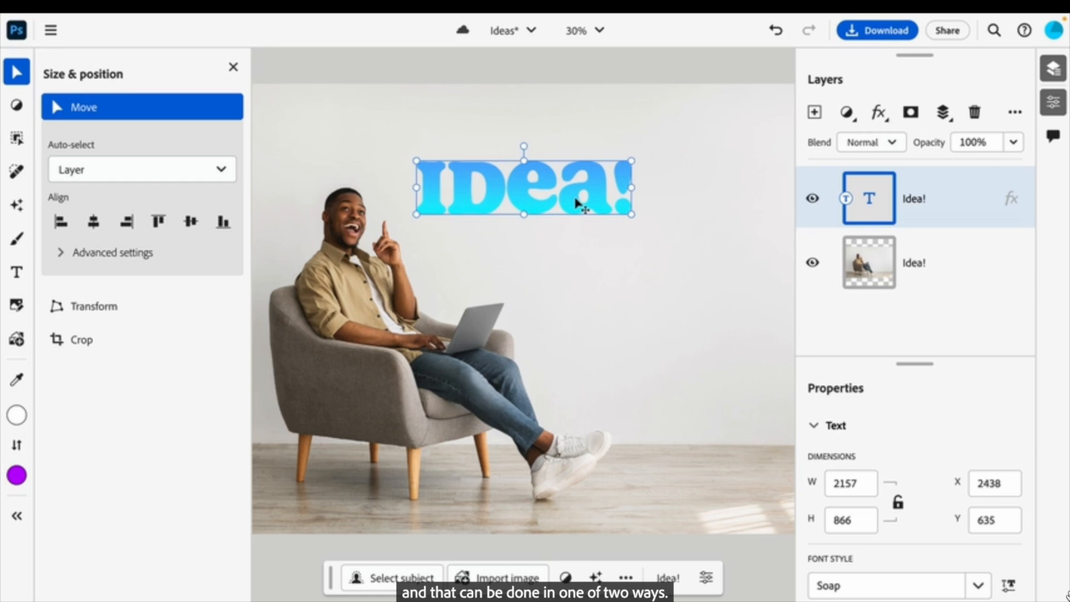
- Set the "Idea!" text to the Reross font in Quadratic style at 256 pt
scroll(1009, 442, down, 3)
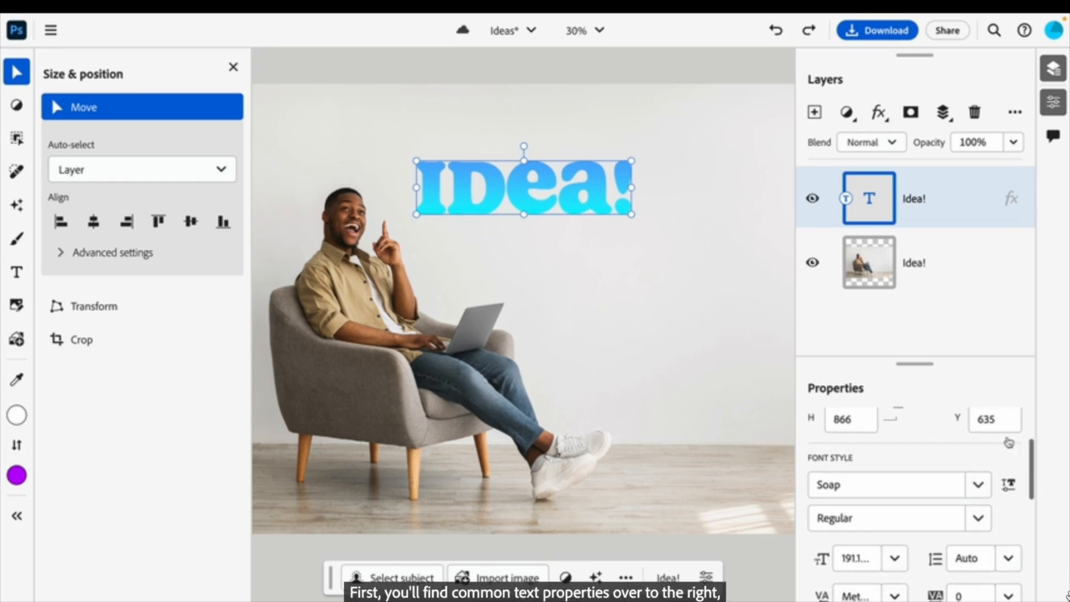
click(978, 421)
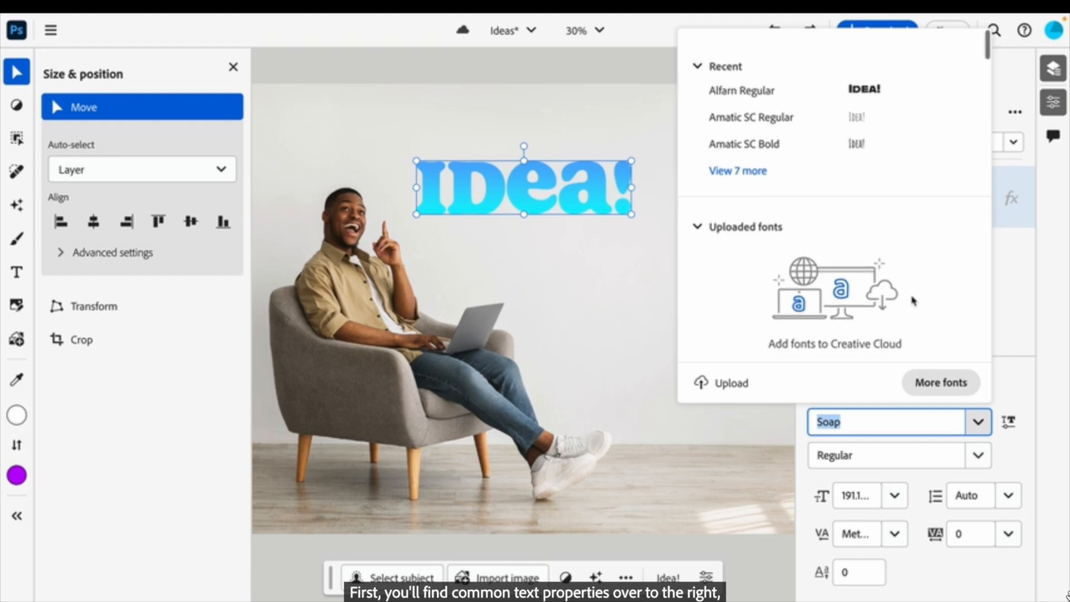
scroll(913, 303, down, 5)
scroll(913, 303, down, 10)
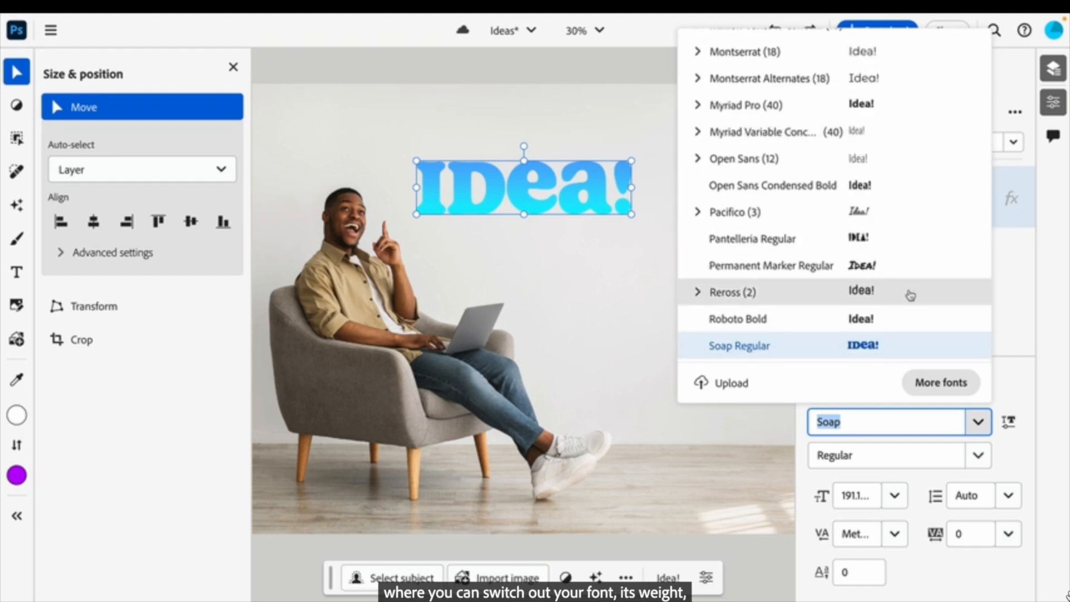
click(911, 293)
click(979, 456)
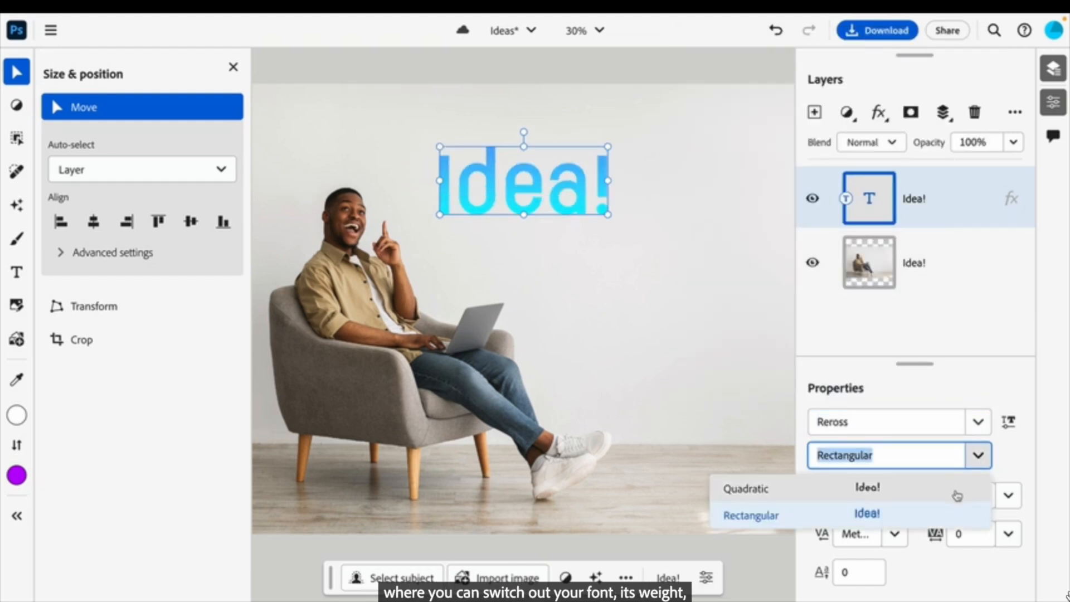
click(956, 492)
click(903, 502)
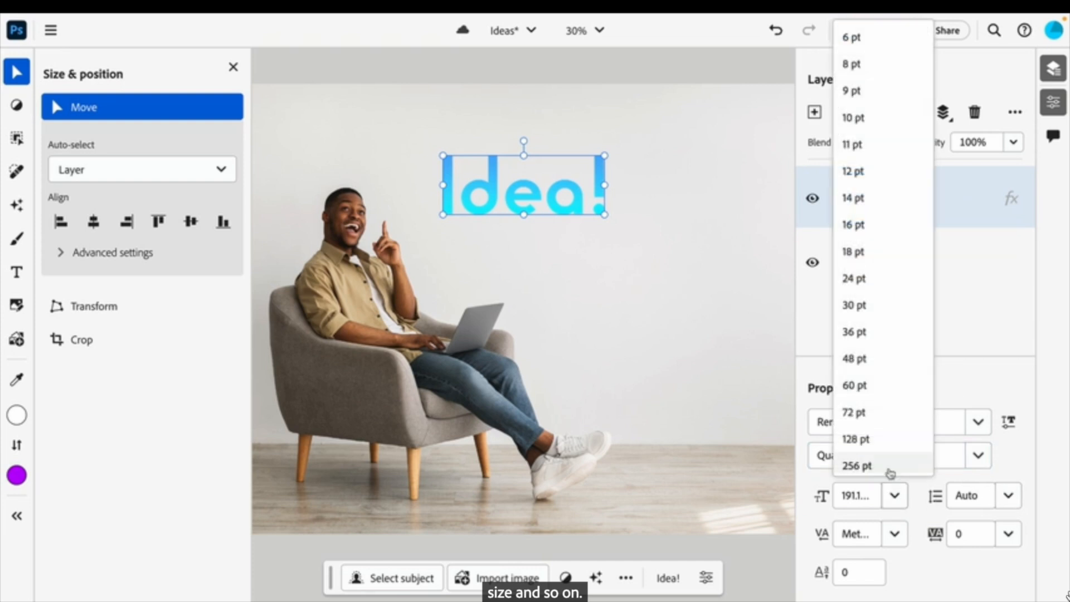
click(889, 473)
- Change the text's gradient overlay to the Red 05 preset
scroll(1014, 457, down, 5)
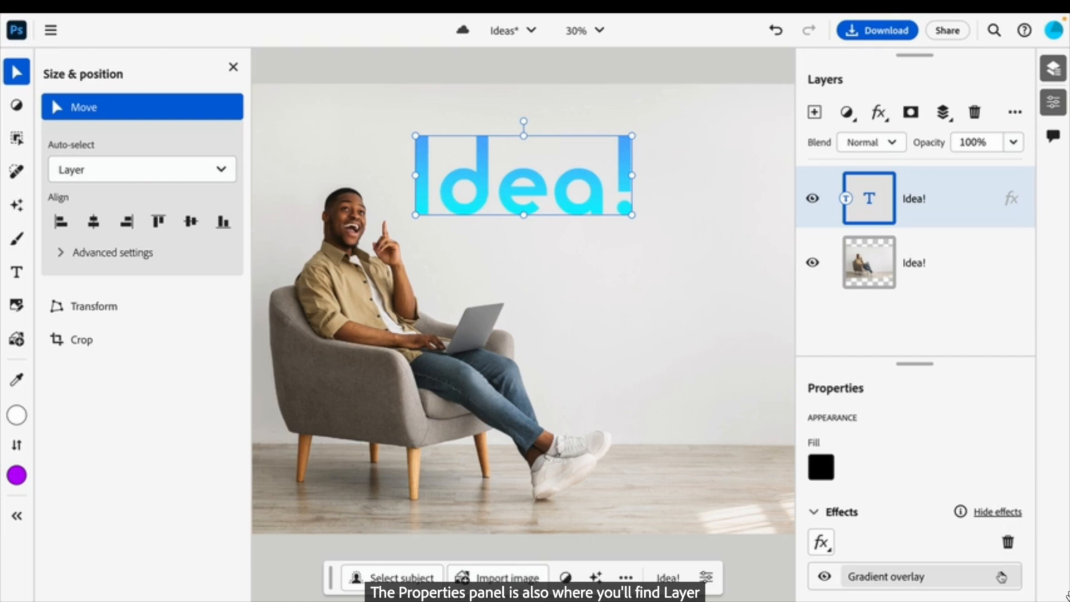
click(1001, 577)
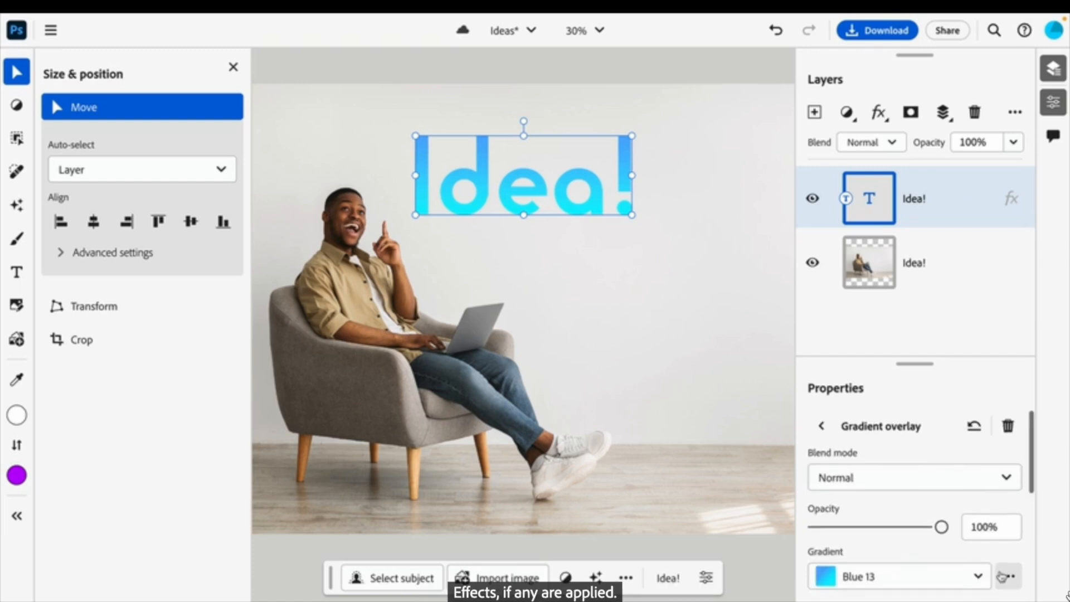
scroll(1001, 577, down, 3)
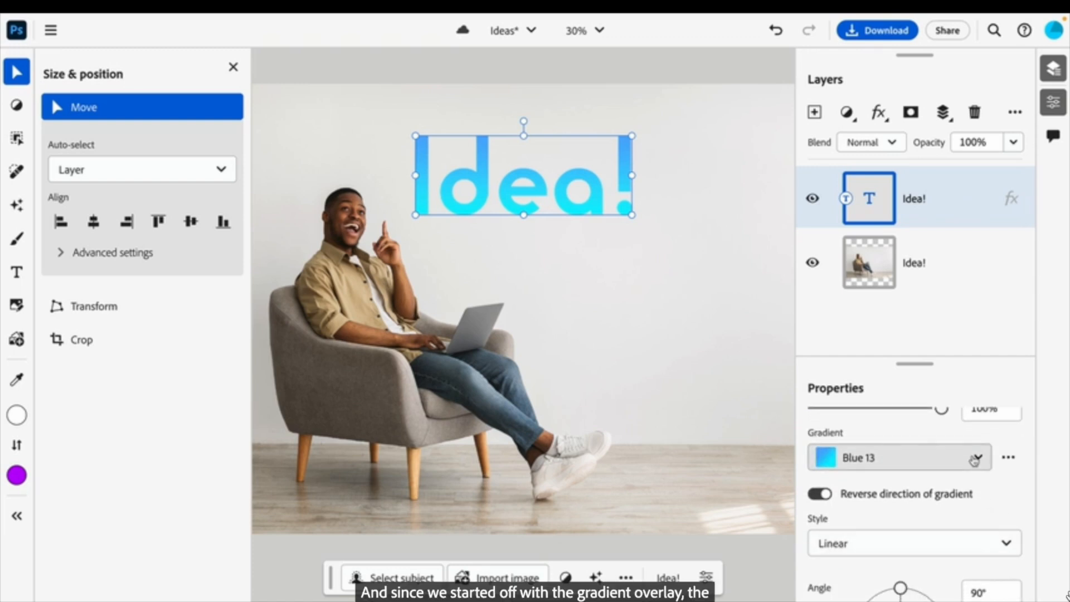
click(974, 460)
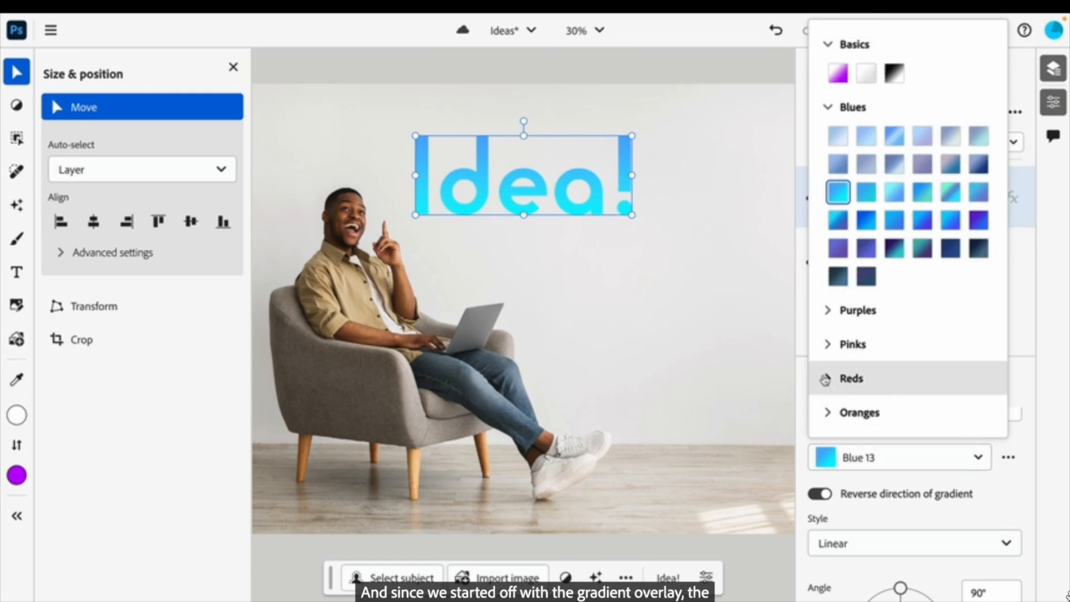
click(827, 379)
click(950, 407)
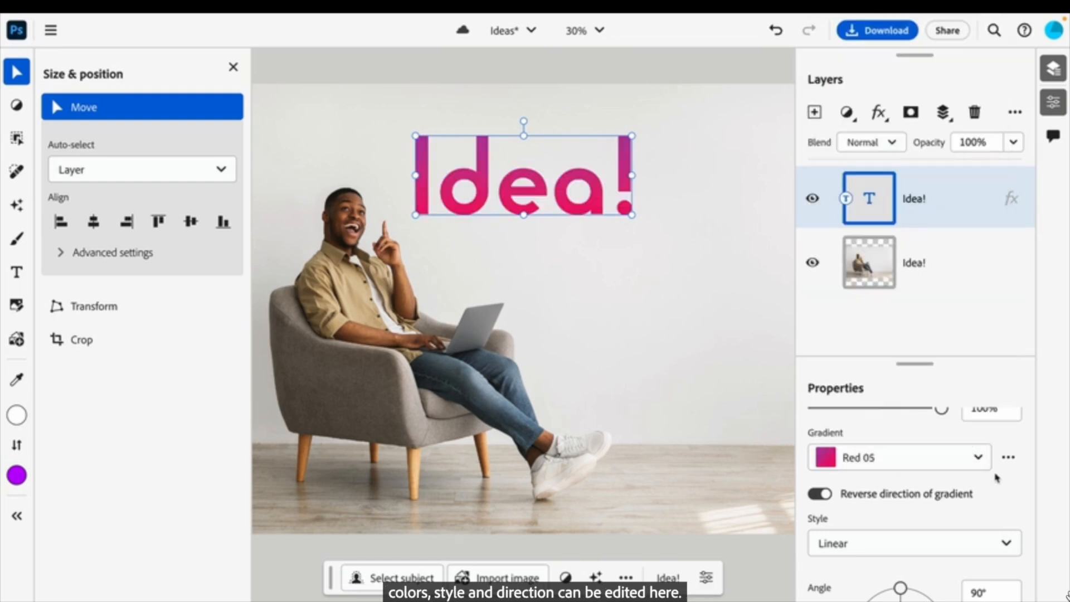
scroll(1012, 500, down, 3)
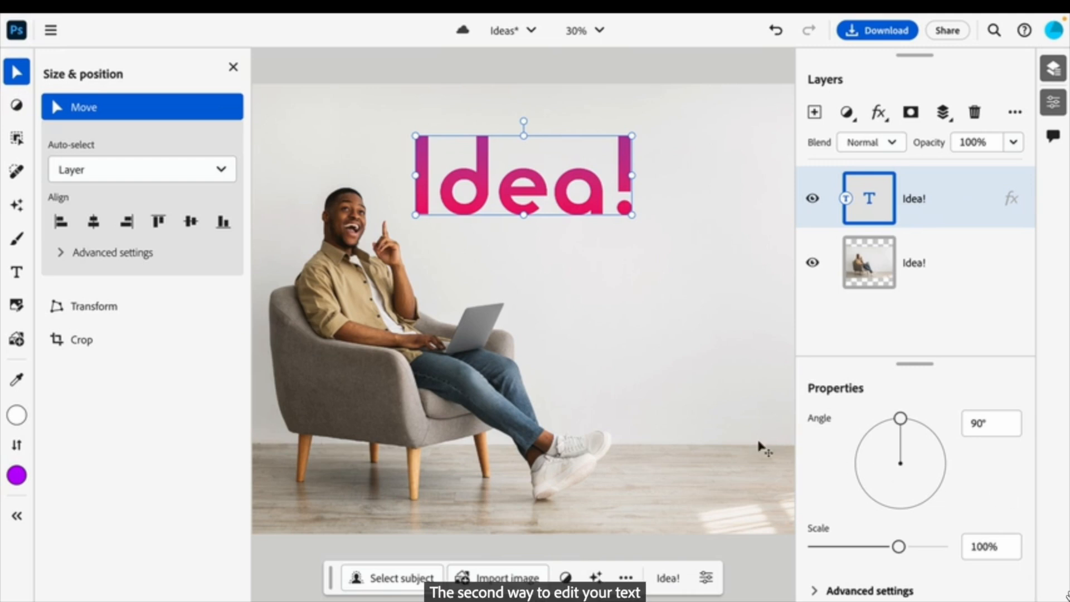
- Select the "Idea!" text on the canvas with the Type tool and change its font to Cubano
click(21, 273)
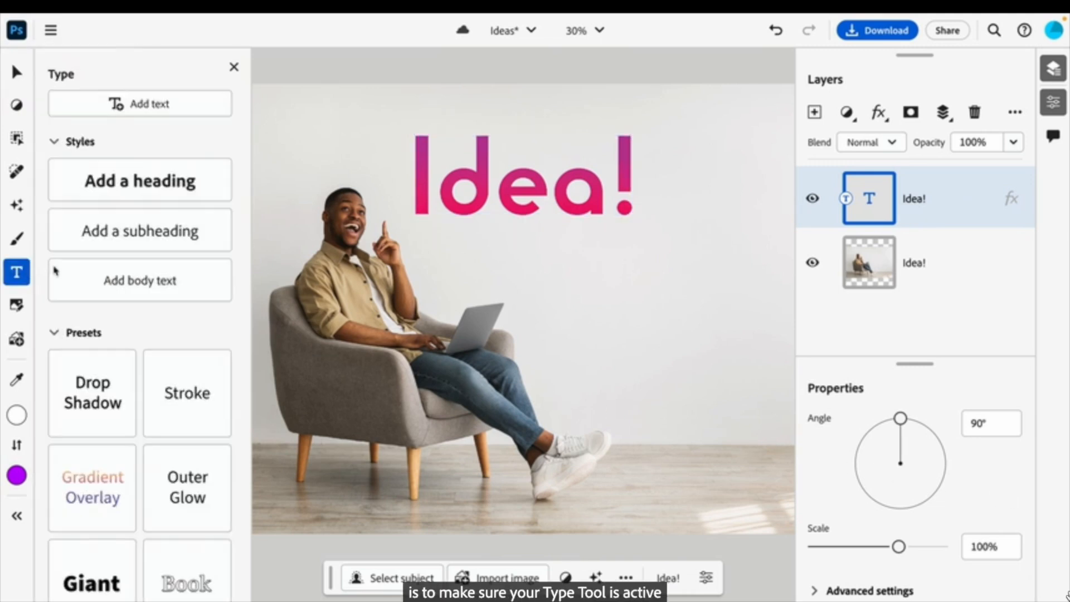
double_click(530, 190)
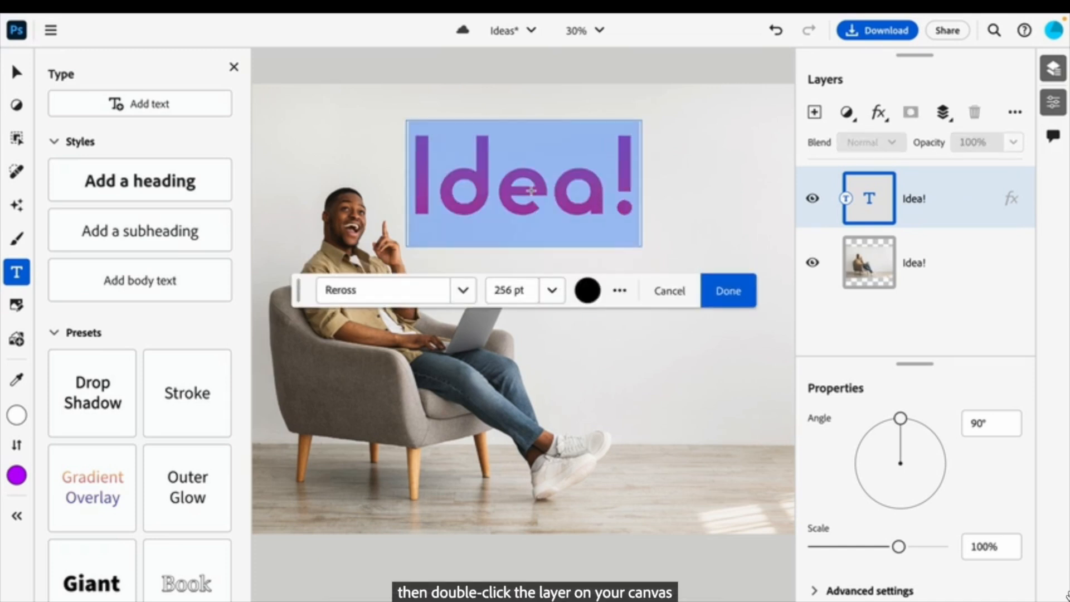
click(462, 290)
scroll(403, 363, down, 8)
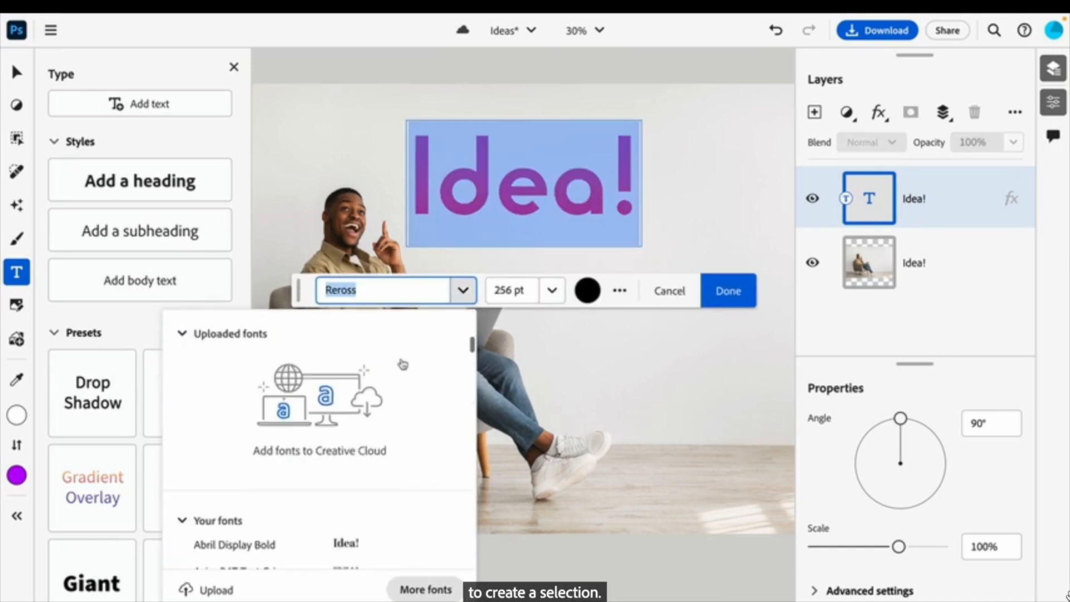
scroll(404, 364, down, 10)
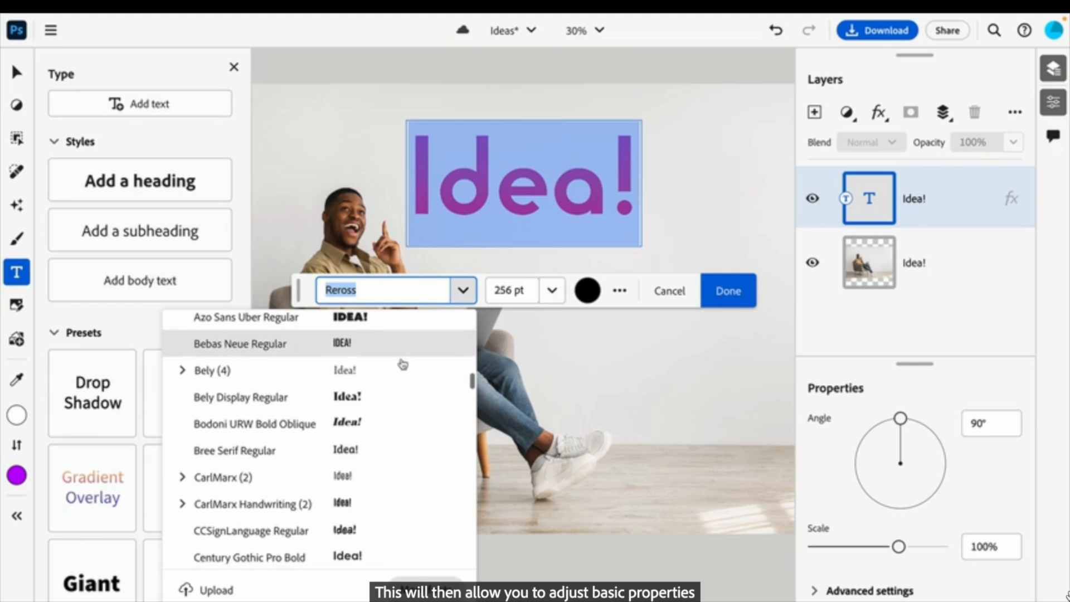
scroll(403, 364, down, 1)
click(394, 437)
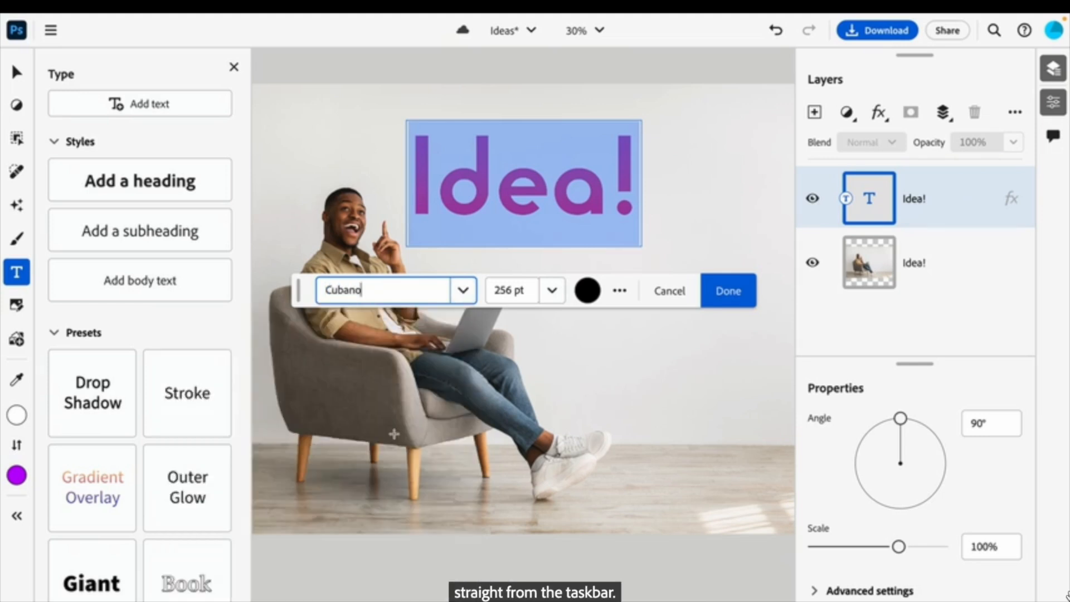
click(746, 281)
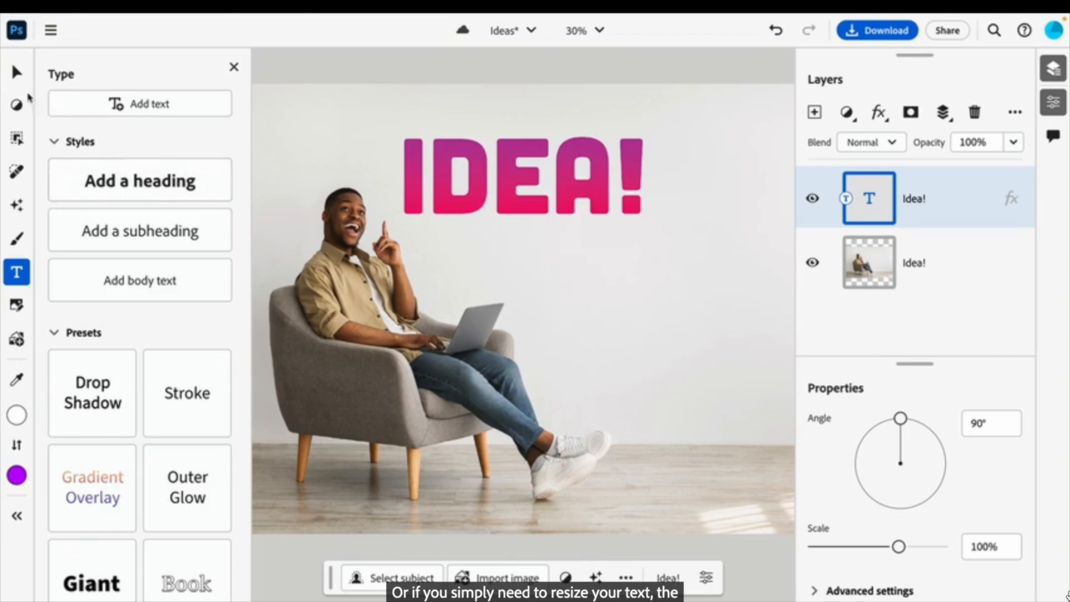
- Enlarge the "Idea!" text with the Move tool and reposition it on the wall above the man's raised hand
click(18, 72)
drag(642, 215, 750, 294)
drag(685, 237, 694, 218)
click(689, 307)
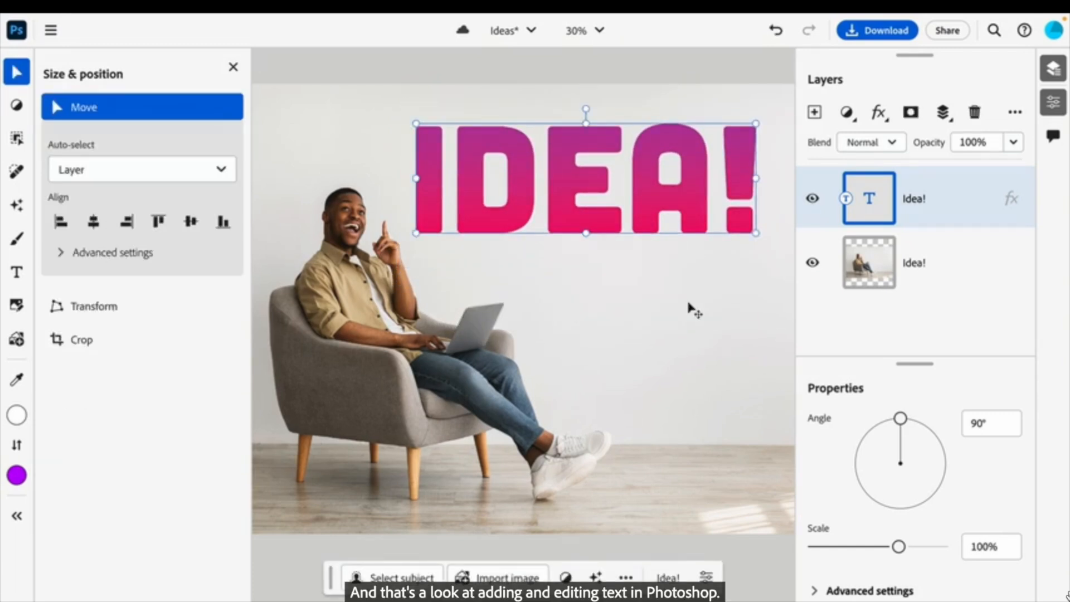
- Exit the full-screen tutorial video and close its player to return to the yoga image
click(691, 310)
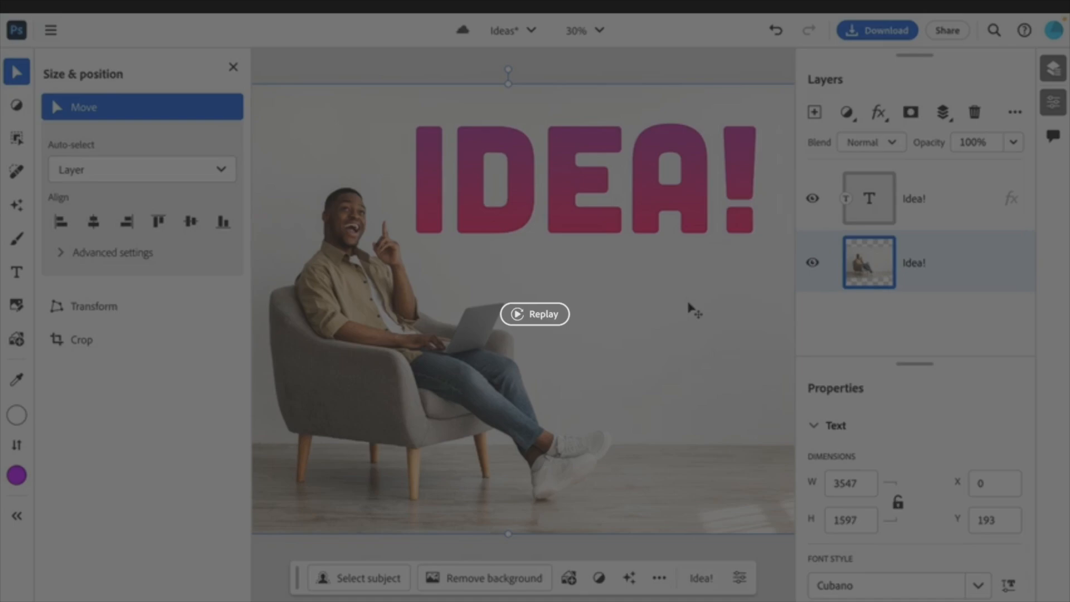
key(Escape)
click(700, 190)
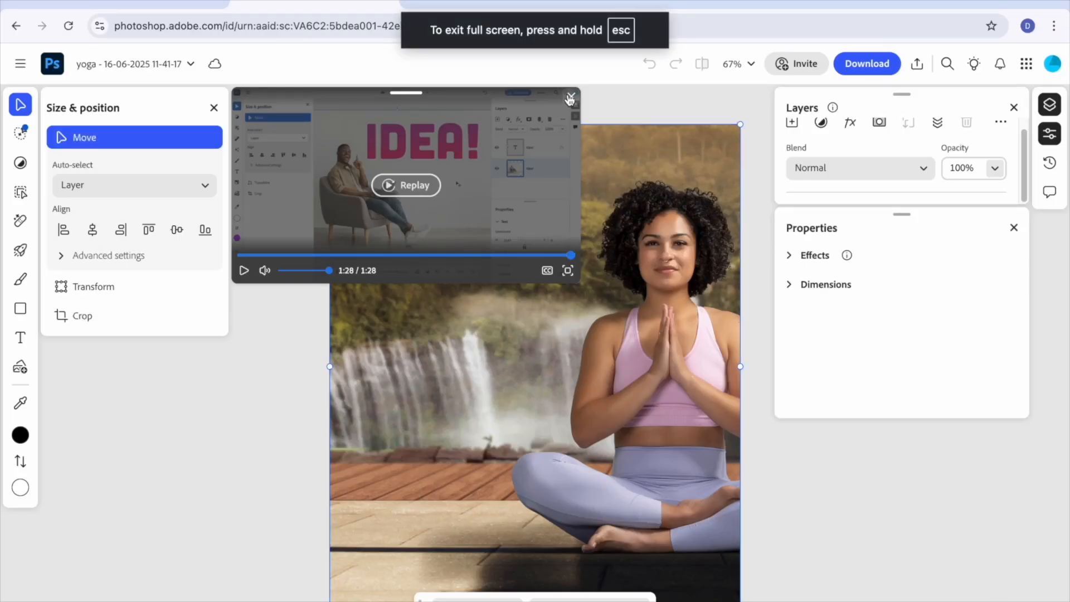
click(570, 100)
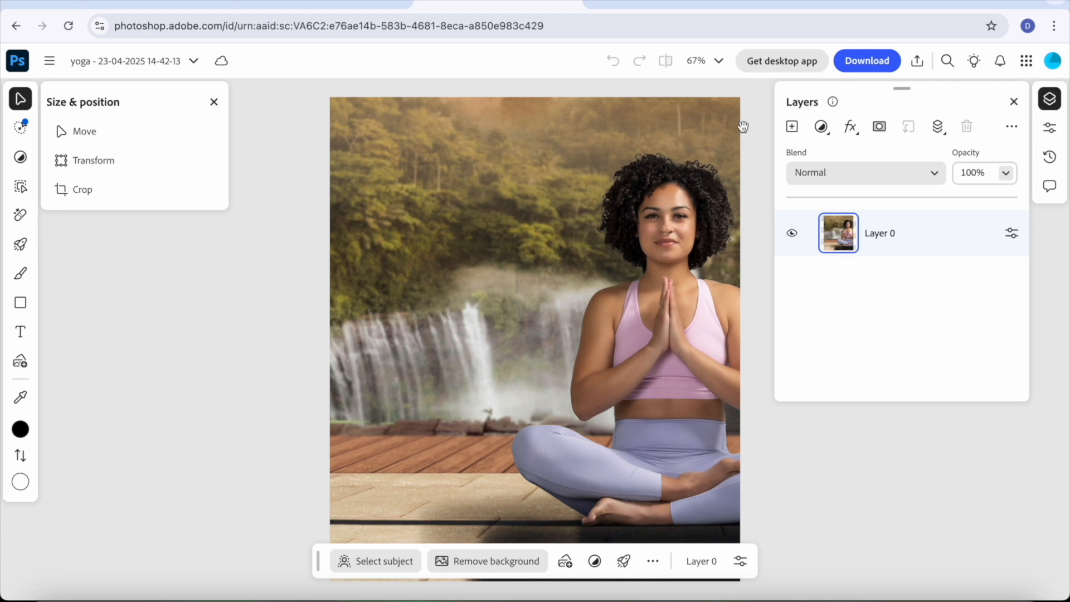
- Add the blue "all new" text preset to the yoga image with the Type tool
click(22, 335)
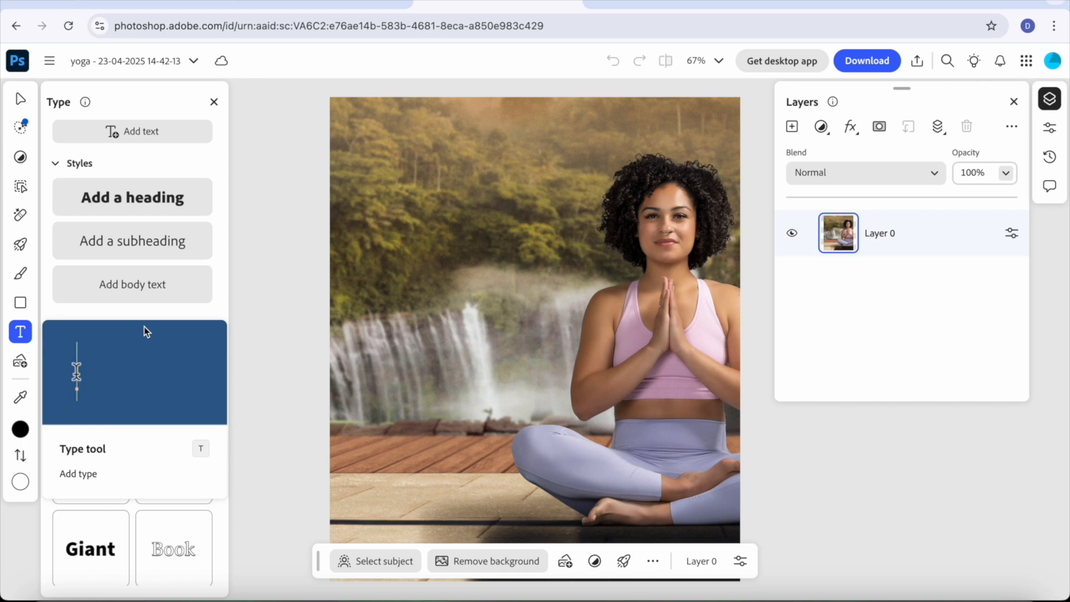
click(72, 330)
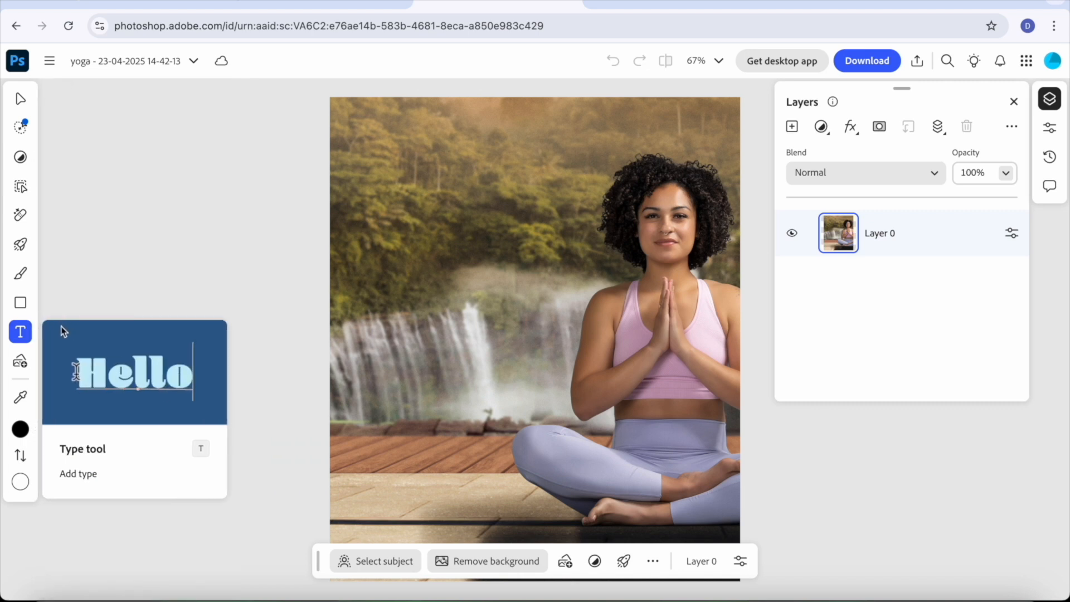
click(67, 332)
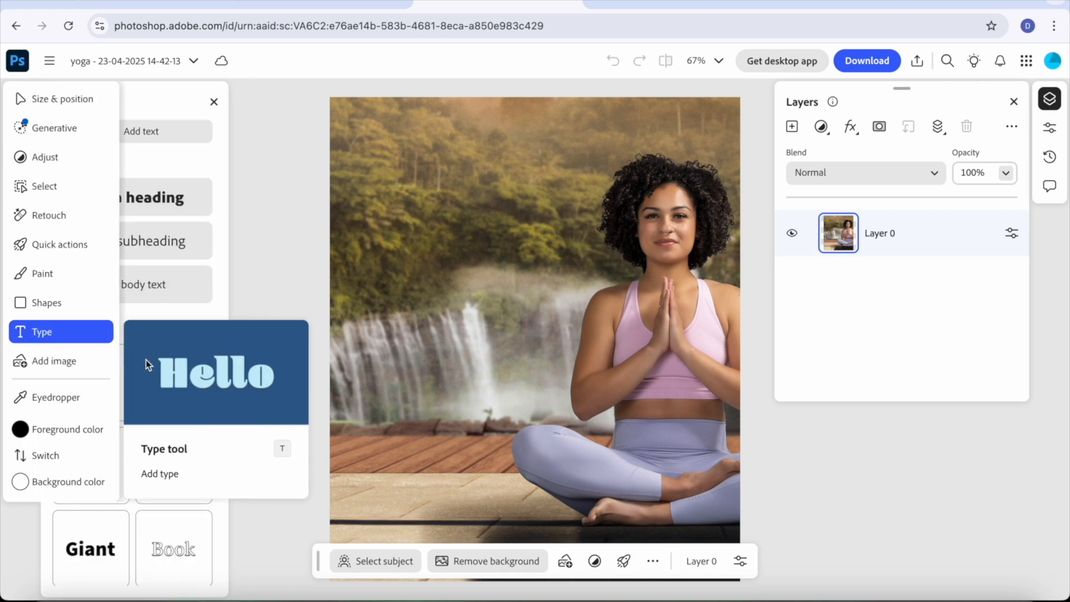
scroll(132, 514, down, 5)
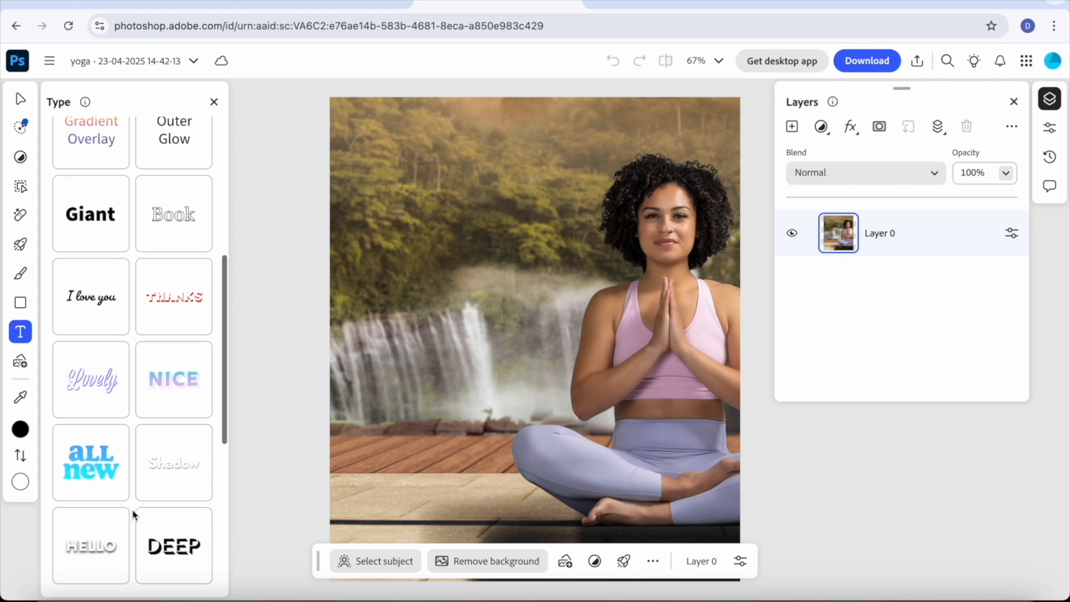
click(88, 448)
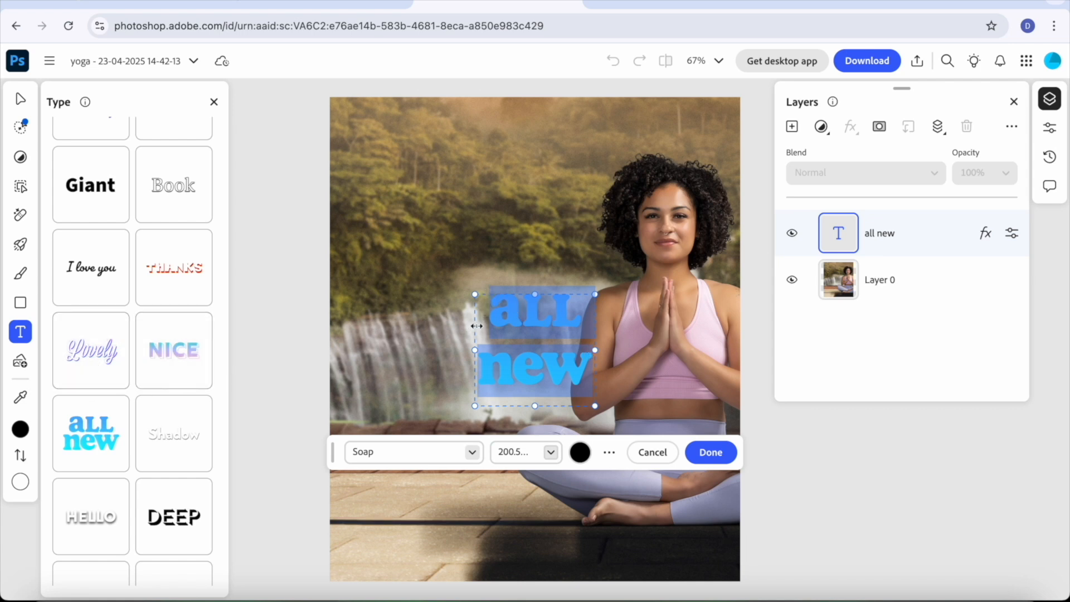
- Move the "all new" text up over the trees, beside the woman's head
click(20, 99)
drag(554, 324, 482, 241)
drag(479, 214, 479, 186)
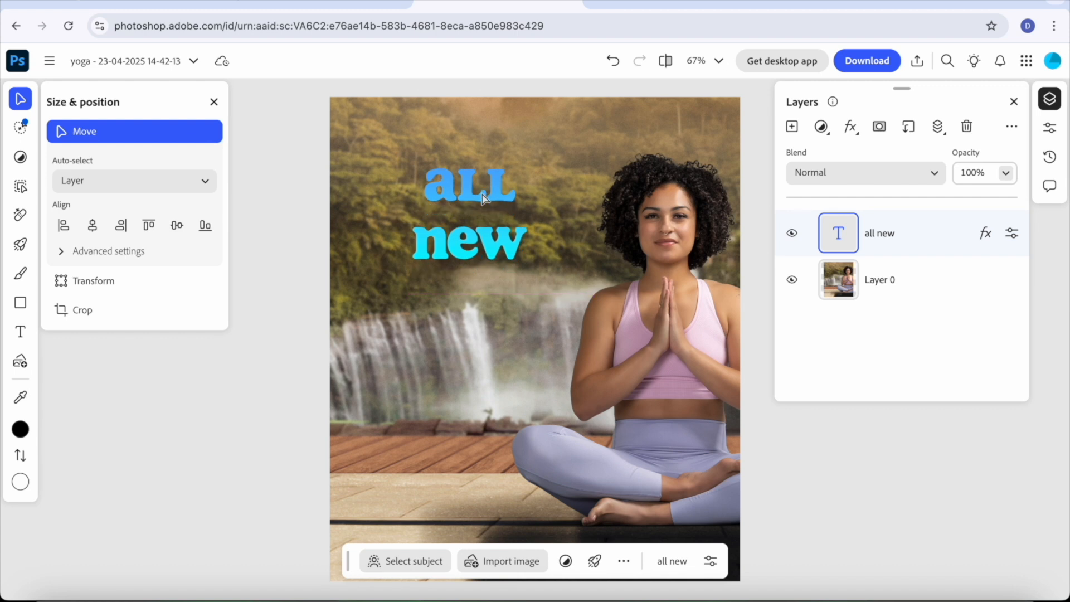
- Replace the "all new" text with "Yoga" and enlarge its text box so the word fits on one line
click(20, 332)
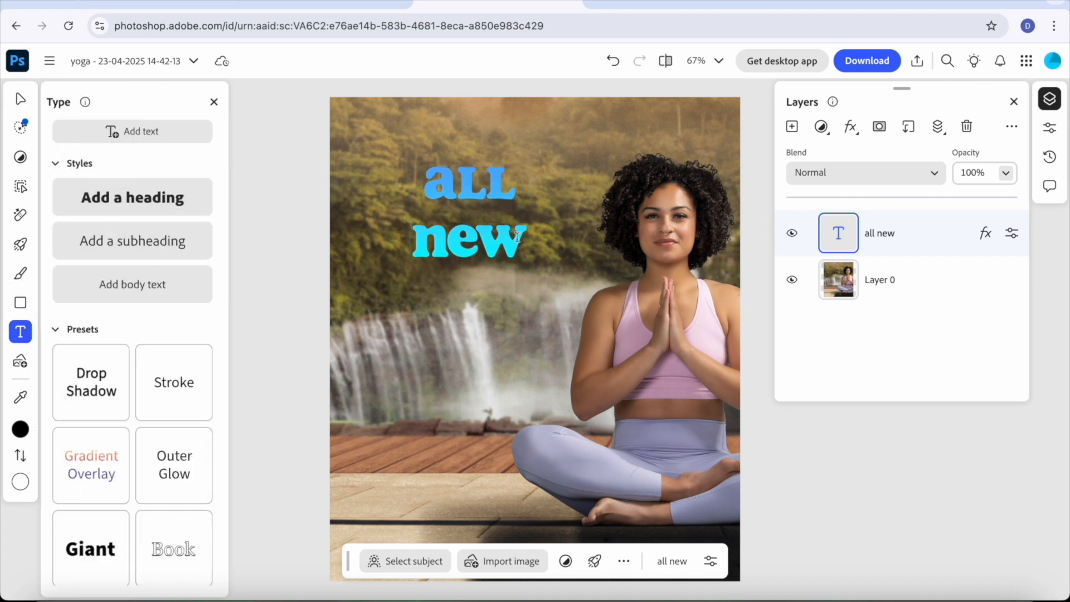
click(423, 185)
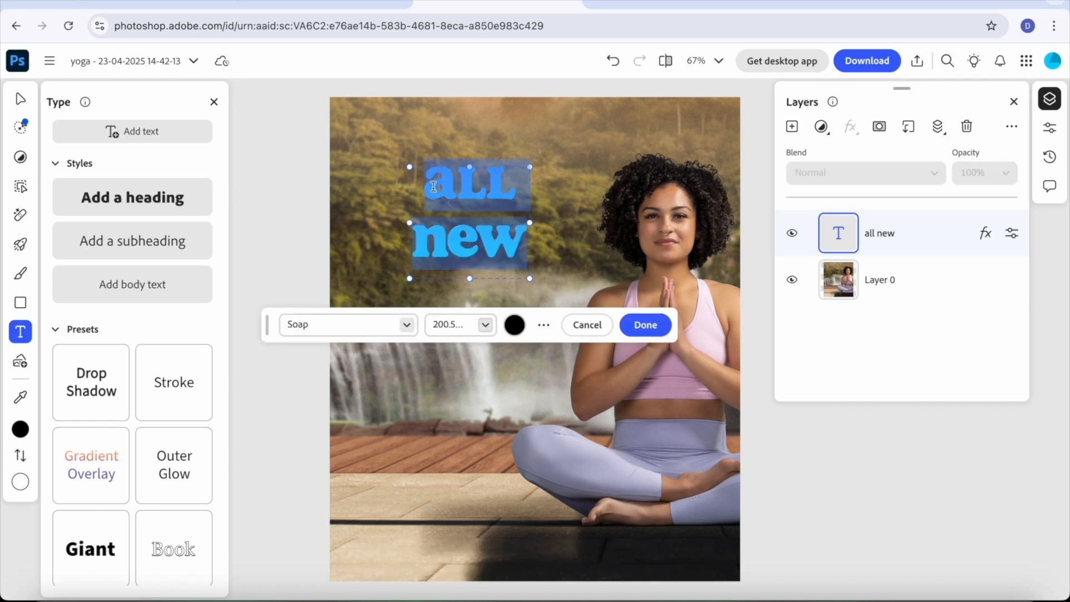
text(yog)
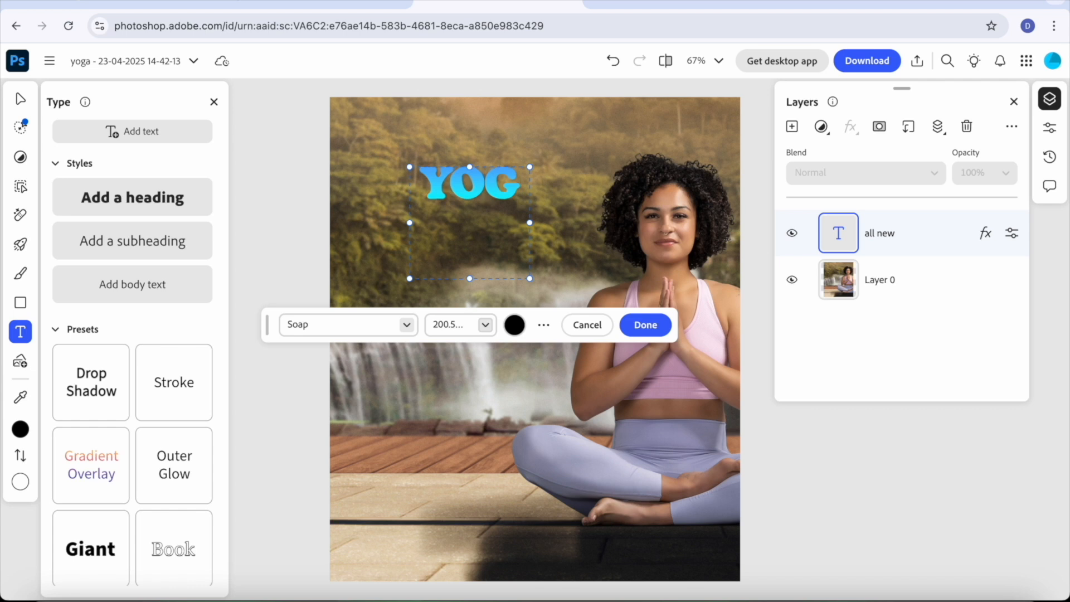
text(a)
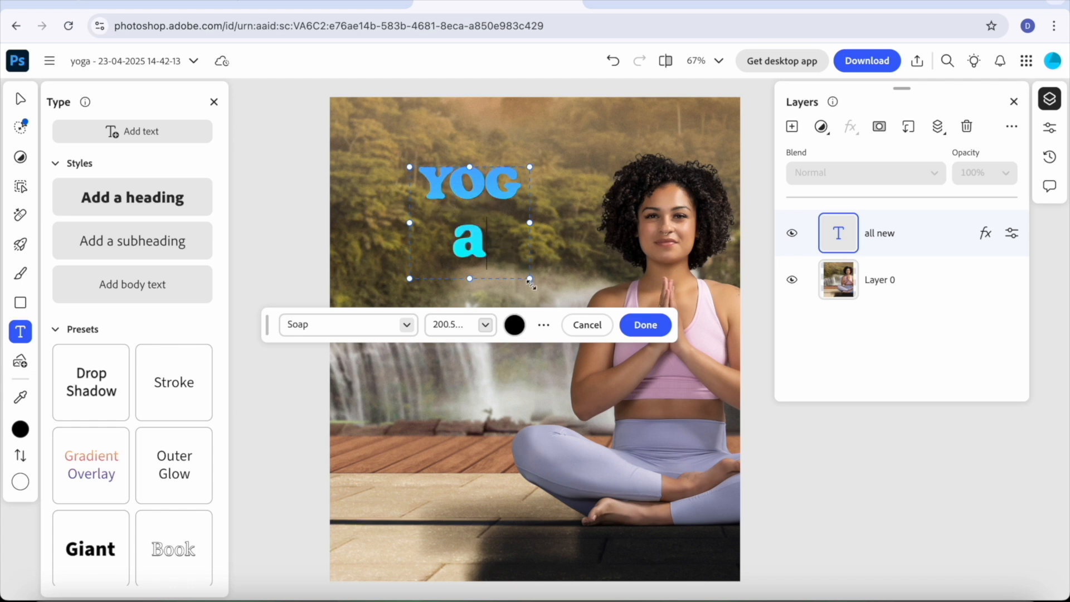
drag(529, 279, 569, 315)
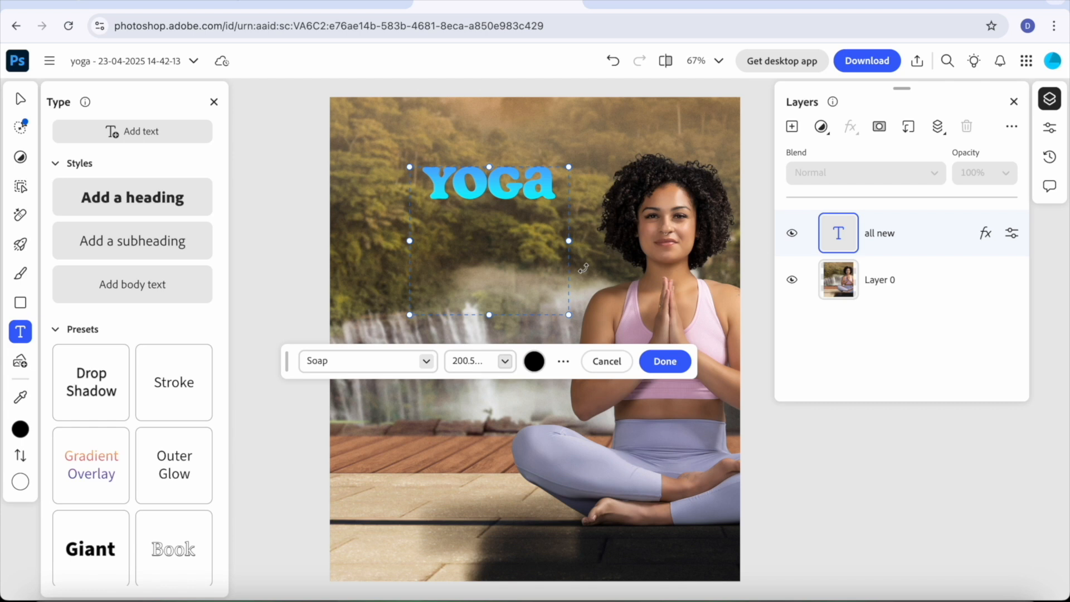
- Try to change the "Yoga" text's font to Abril Fatface without selecting the word
click(426, 361)
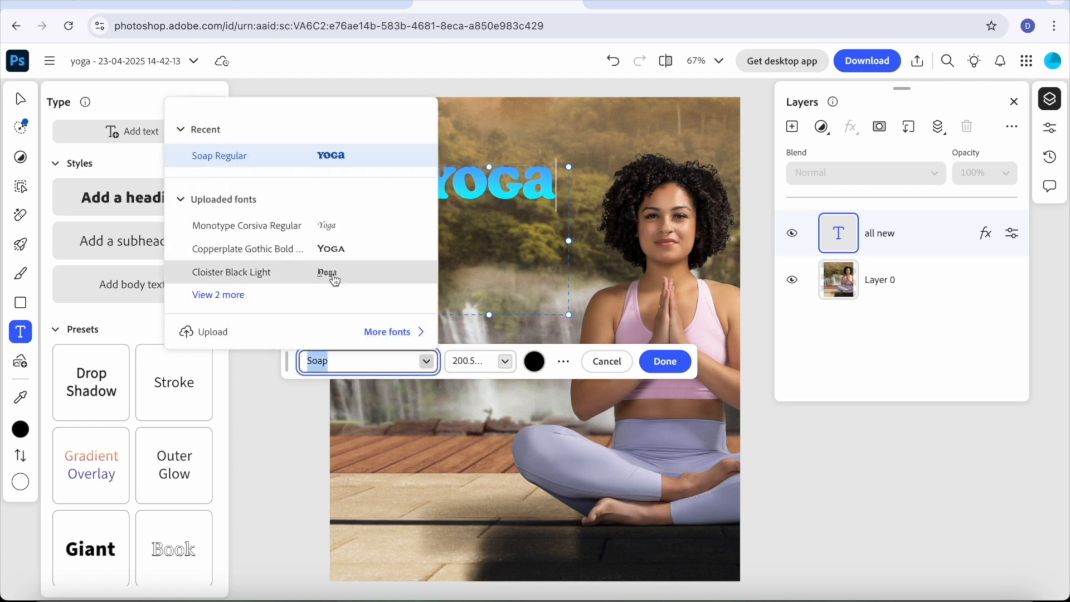
scroll(334, 279, down, 3)
scroll(334, 279, down, 1)
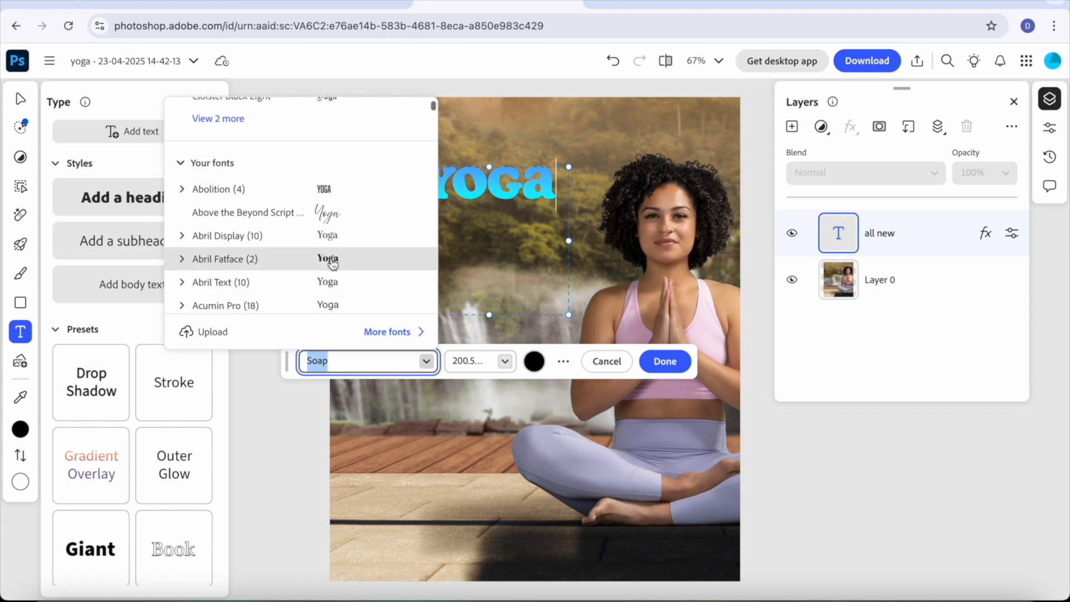
click(331, 261)
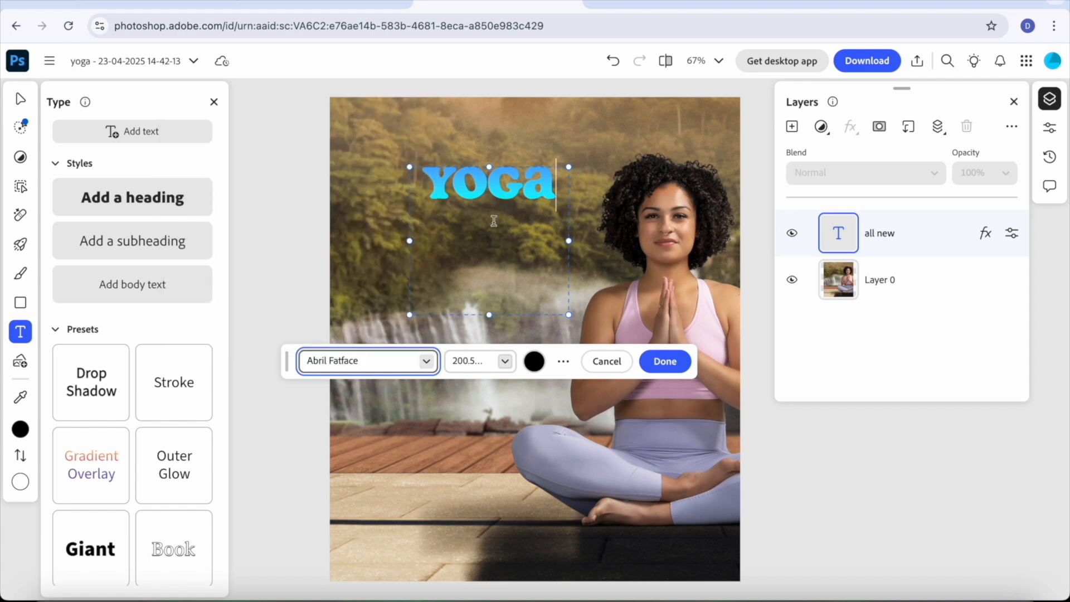
- Select the word "Yoga", try Copperplate Gothic Bold on it, and set its font to Alfarn 2
drag(554, 190, 423, 192)
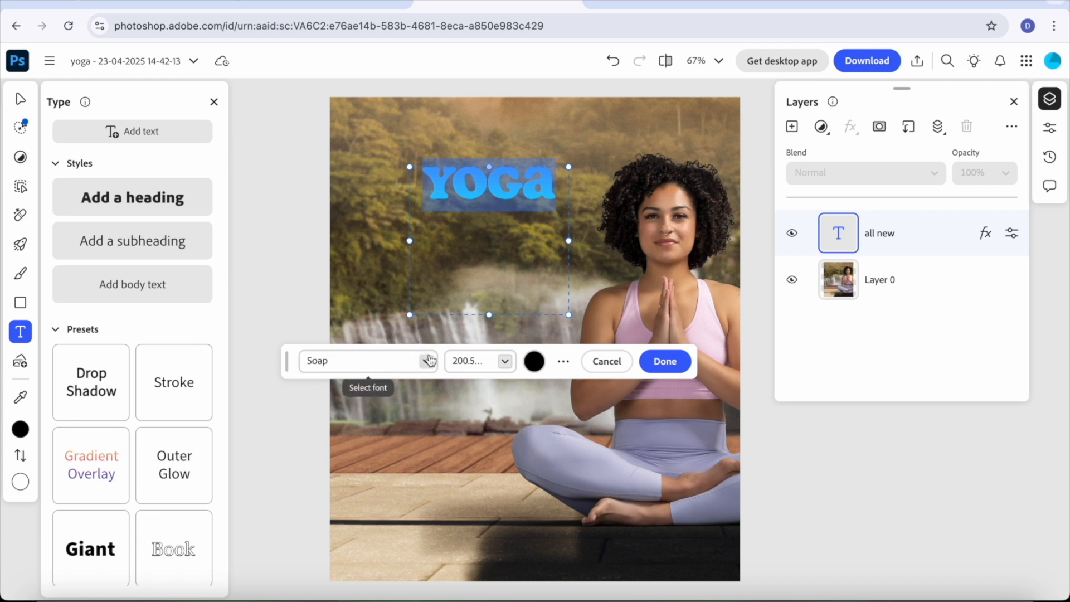
click(363, 361)
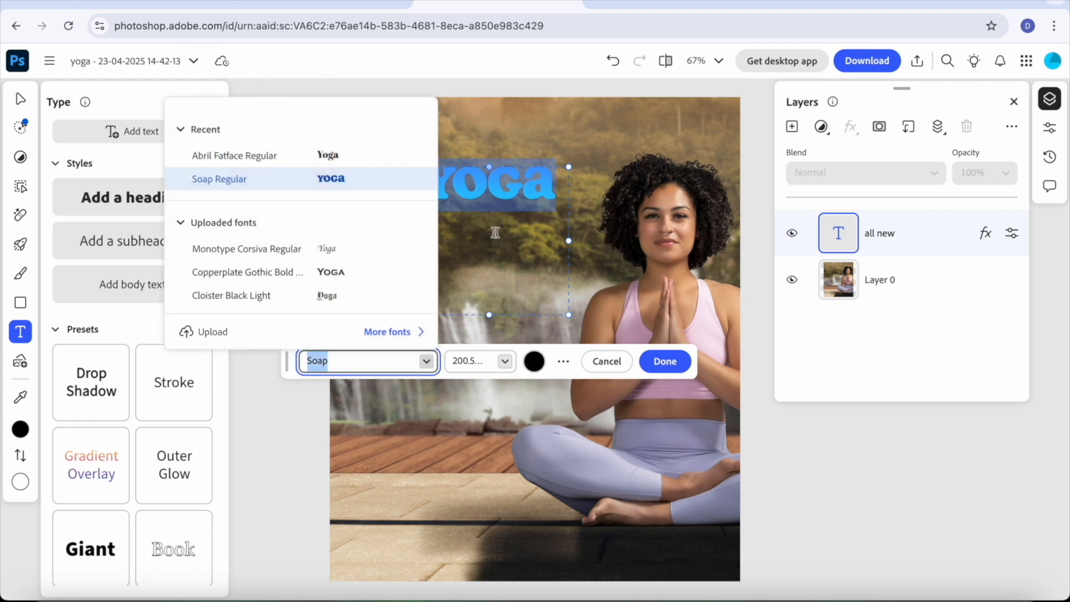
click(370, 273)
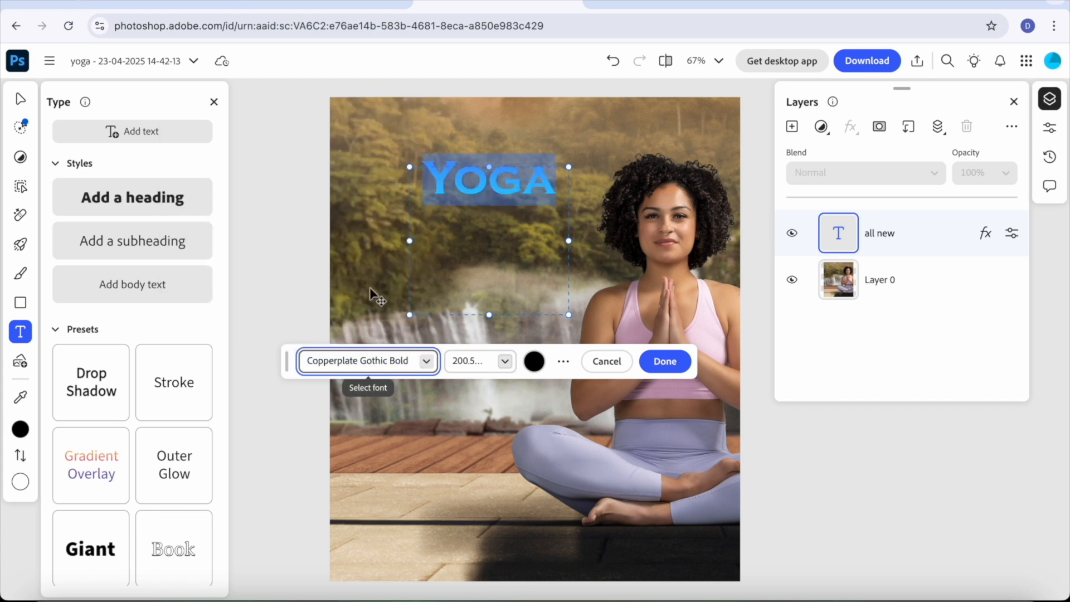
click(427, 361)
scroll(365, 307, down, 10)
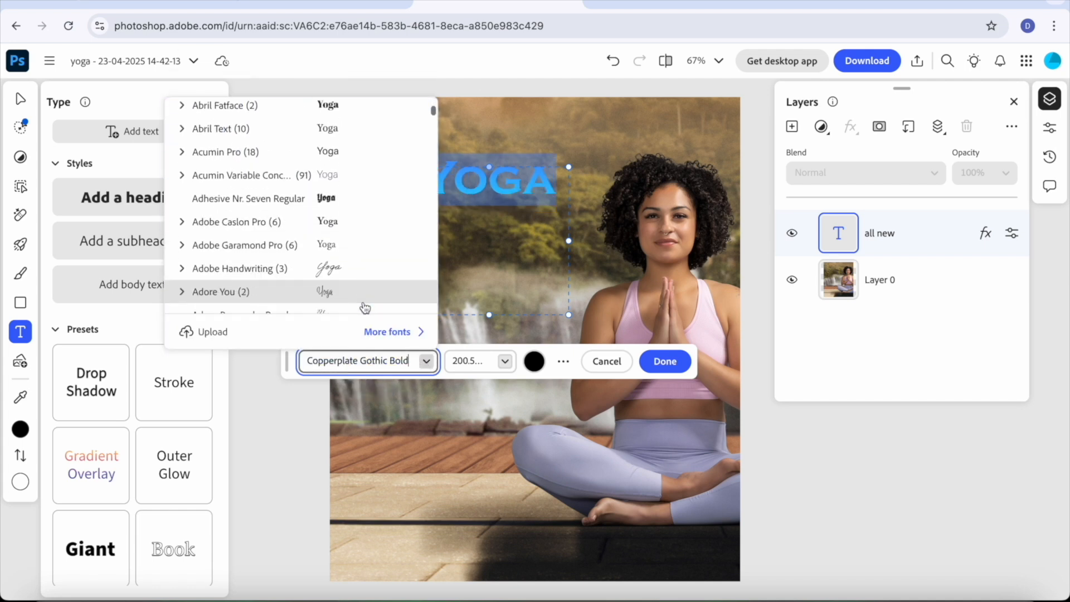
scroll(365, 308, down, 3)
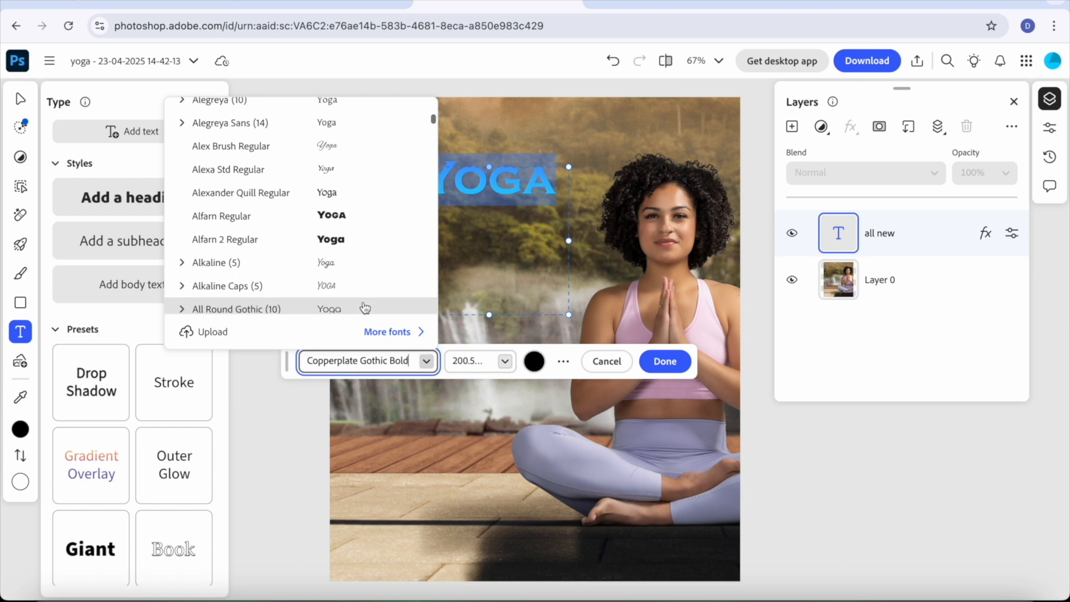
click(345, 243)
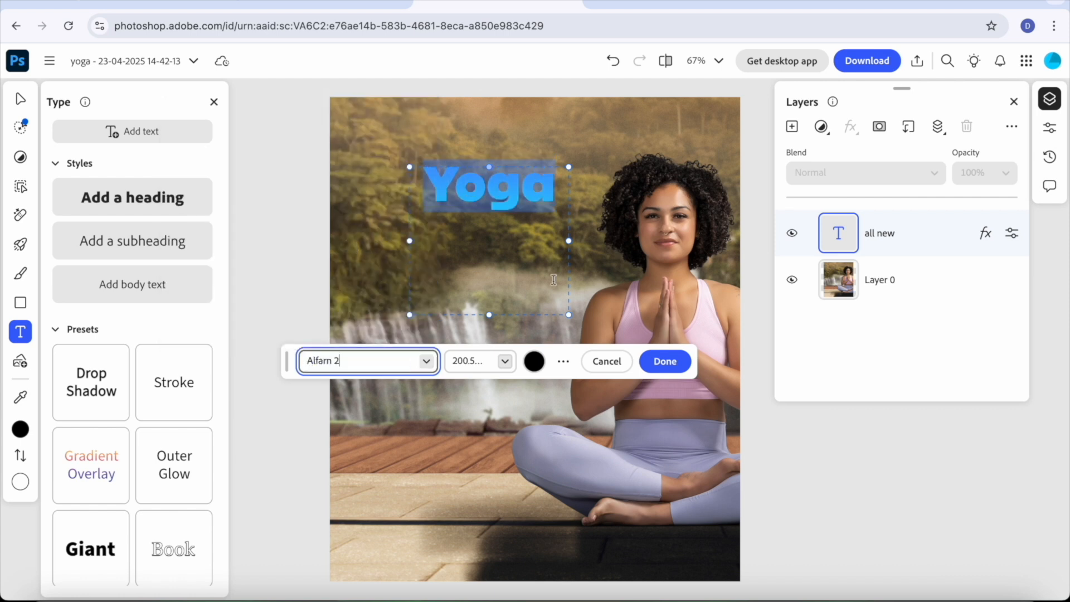
- Enlarge the "Yoga" text box from its upper corner and set the font size to 360 pt
drag(570, 169, 614, 129)
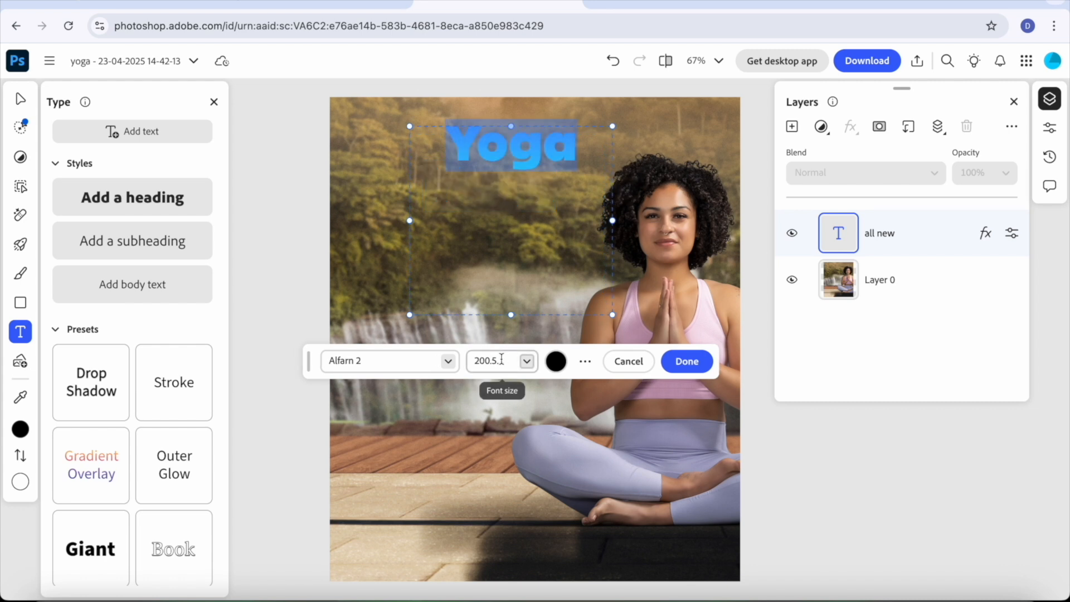
click(526, 361)
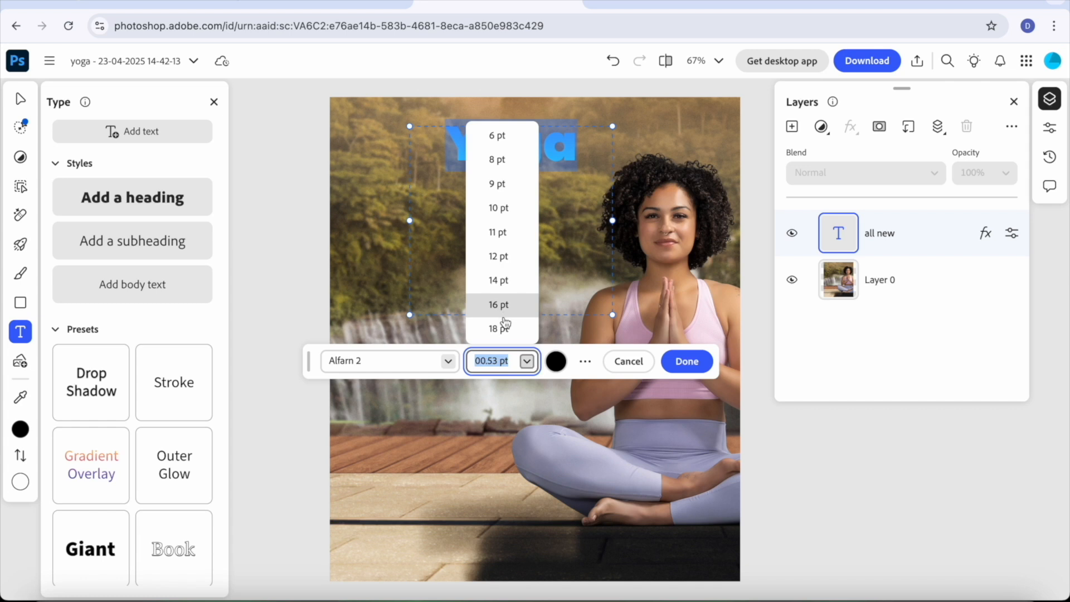
click(526, 365)
click(526, 365)
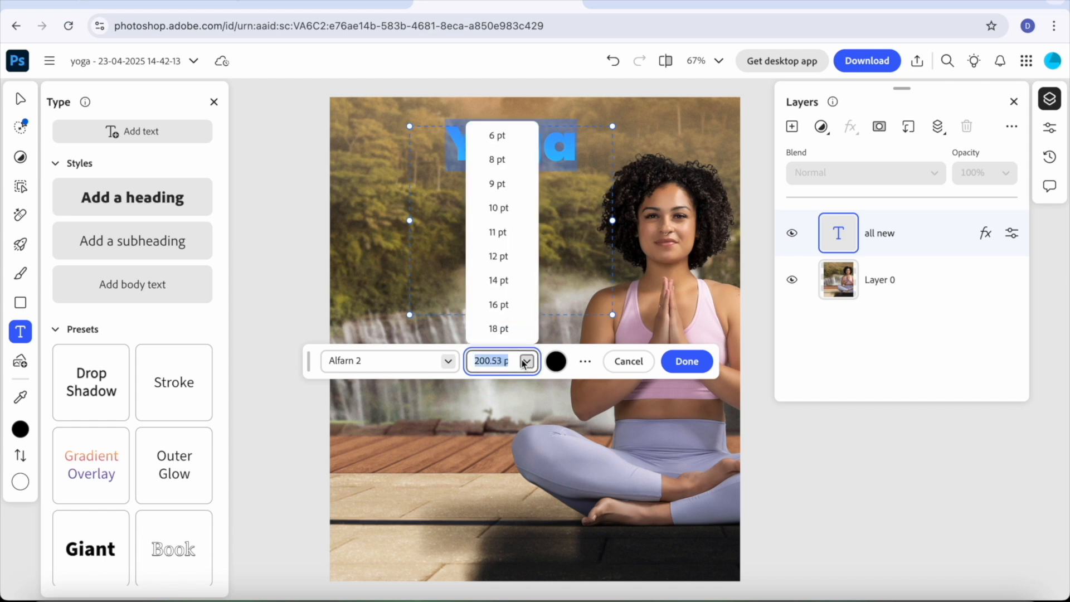
scroll(505, 318, down, 5)
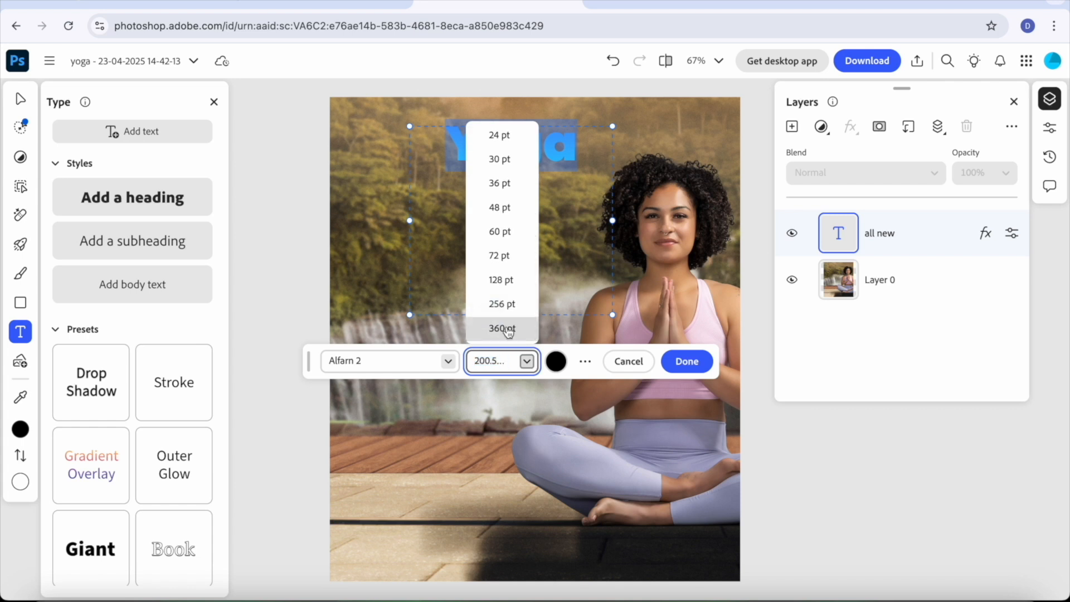
click(504, 328)
- Widen the "Yoga" text box to fit the whole word and move the text beside the woman's head
drag(612, 221, 682, 209)
click(26, 95)
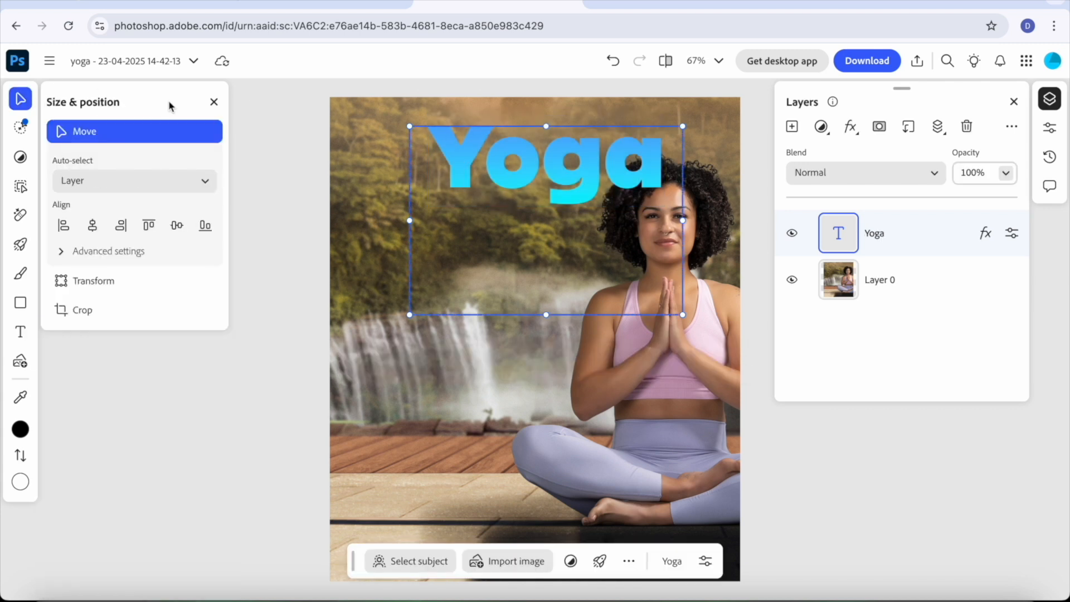
drag(457, 147, 382, 204)
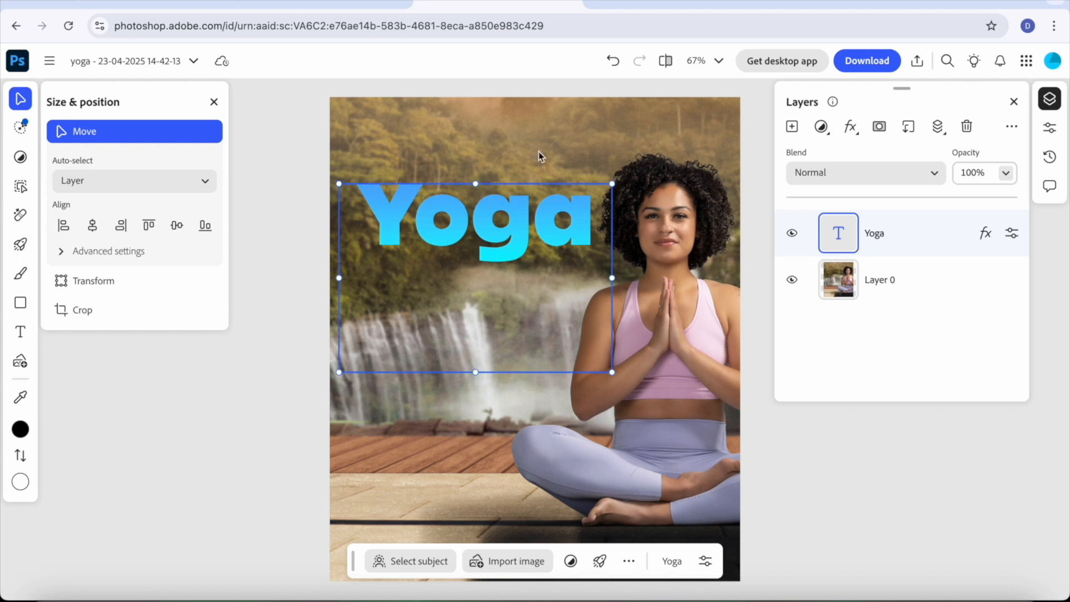
- Examine the "Yoga" text's properties, covering font, size, fill color, and the advanced spacing, alignment and scale settings
click(1050, 128)
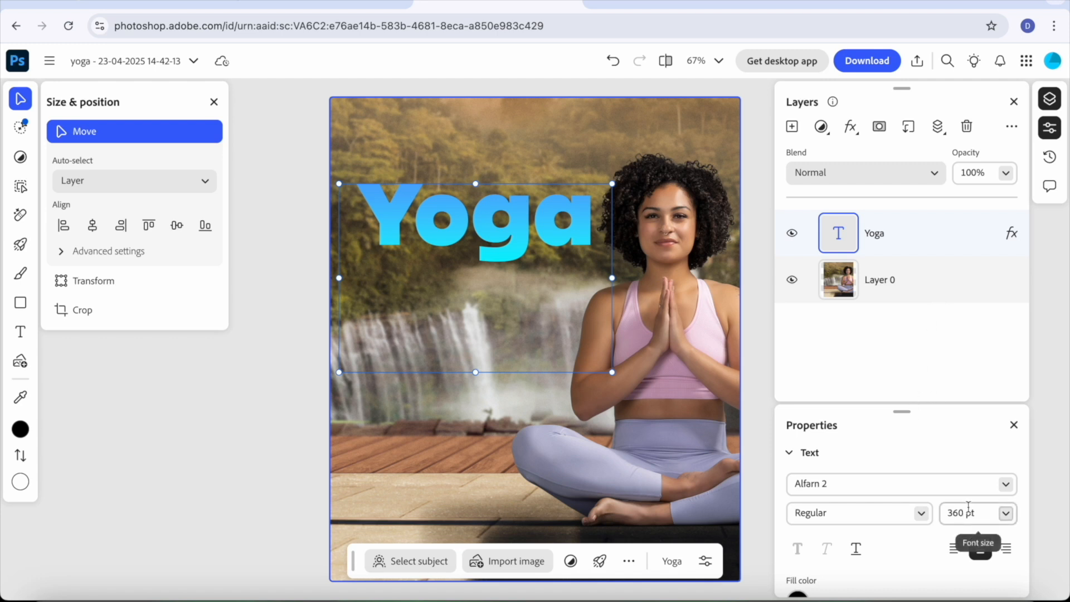
click(986, 489)
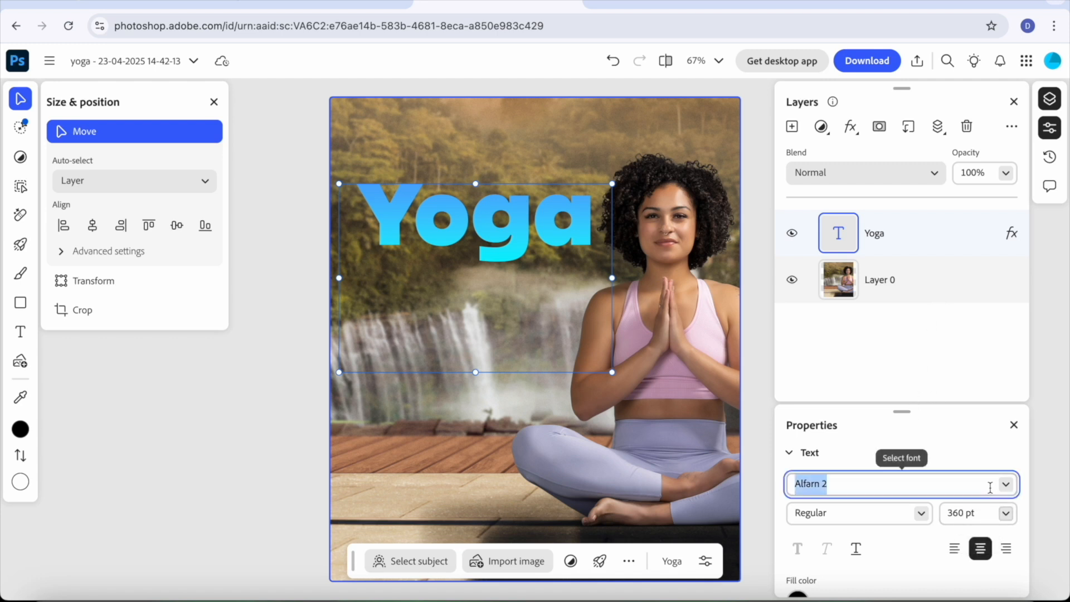
click(1005, 484)
click(1004, 490)
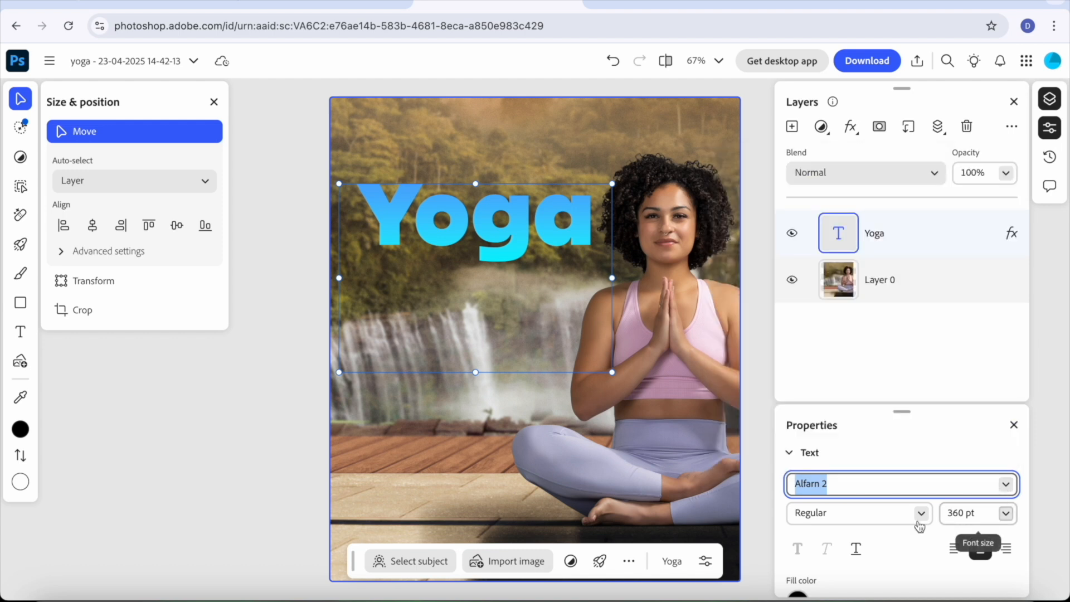
scroll(891, 545, down, 3)
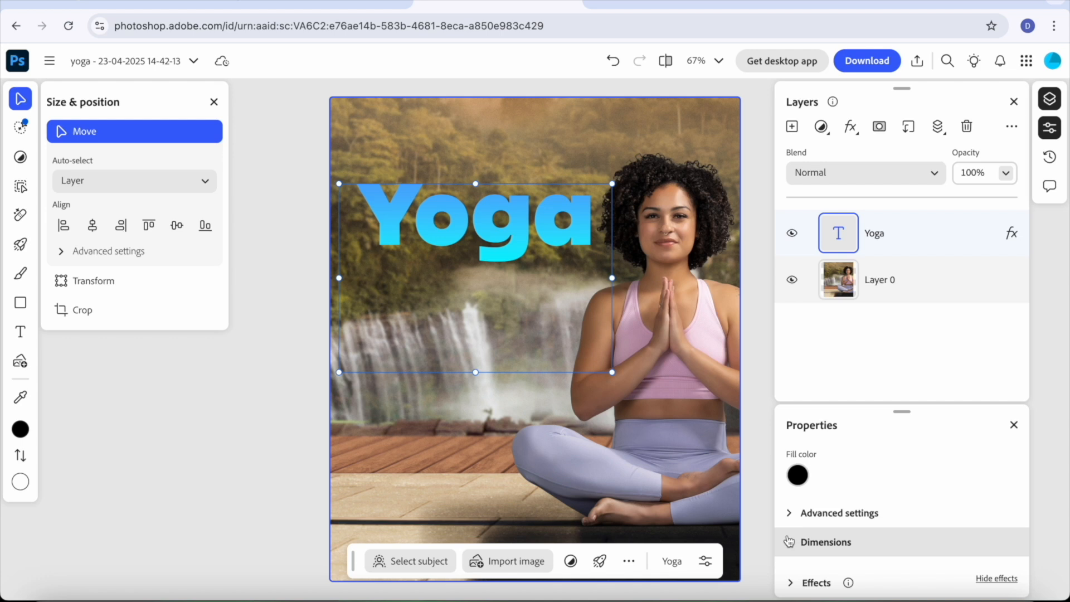
click(788, 513)
scroll(860, 540, down, 3)
scroll(860, 540, up, 3)
scroll(860, 540, down, 1)
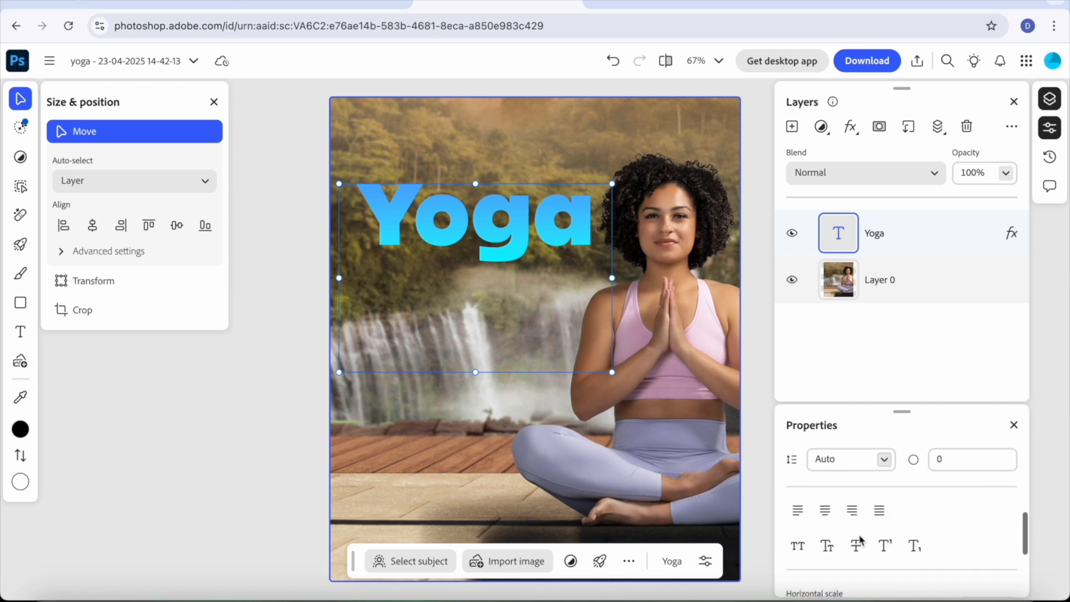
scroll(860, 540, down, 5)
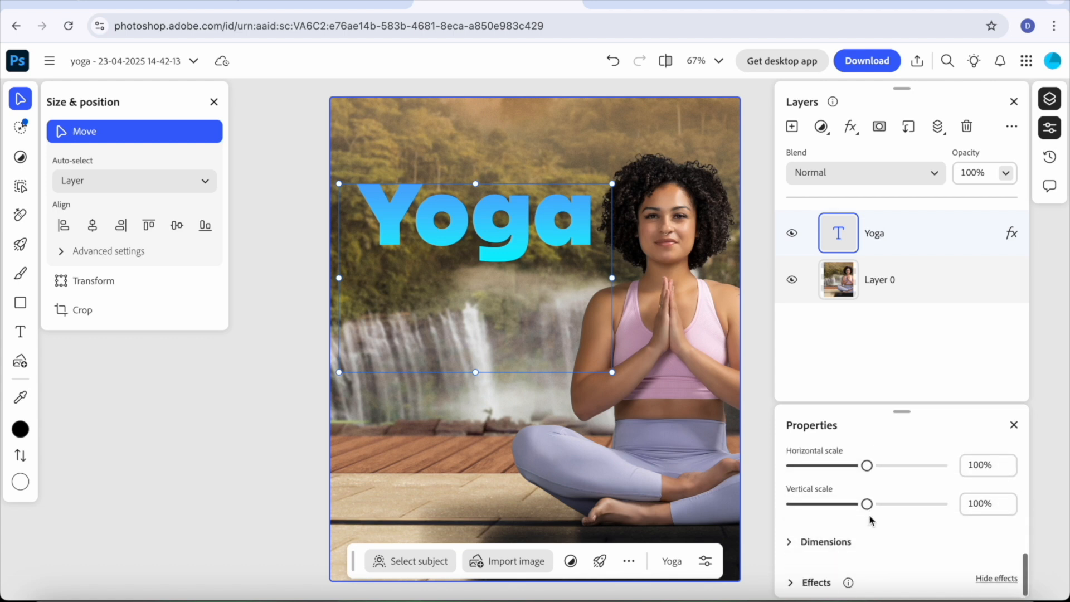
- Review the "Yoga" text's dimensions and open its Gradient overlay effect settings
click(791, 546)
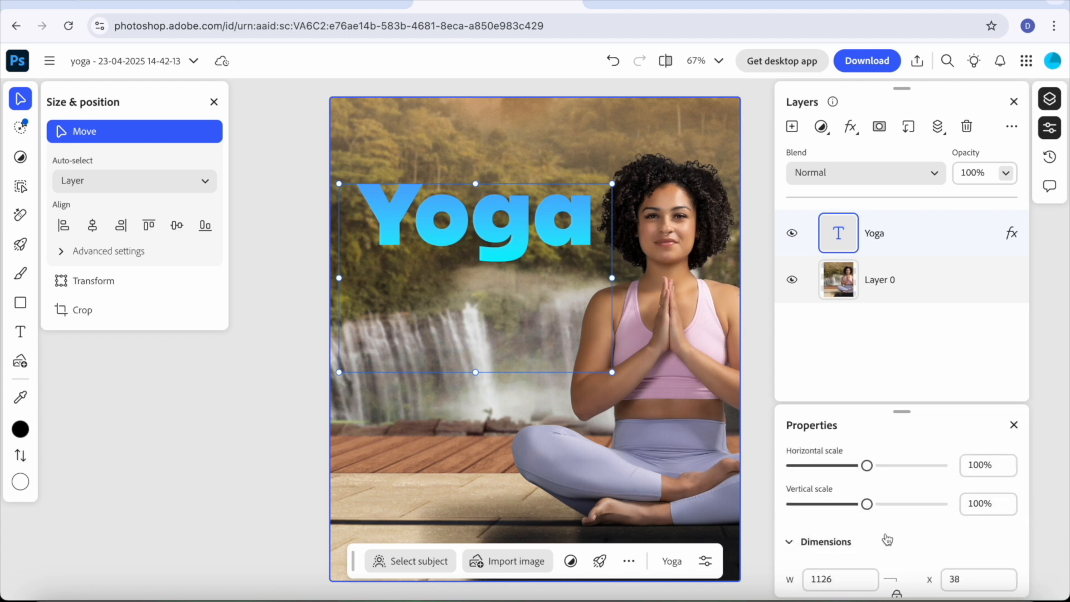
scroll(888, 540, down, 2)
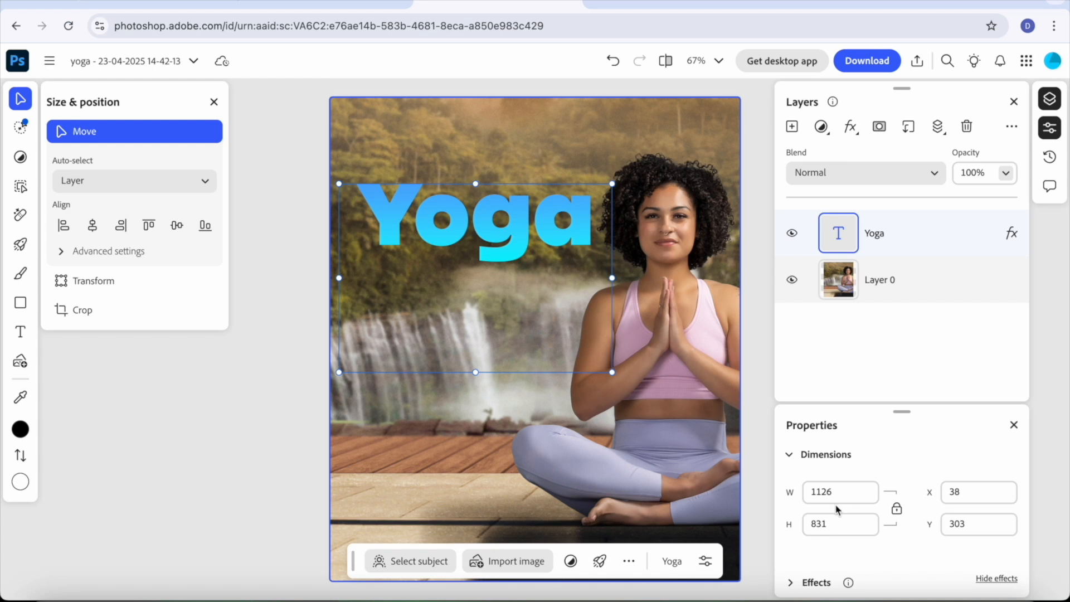
click(792, 581)
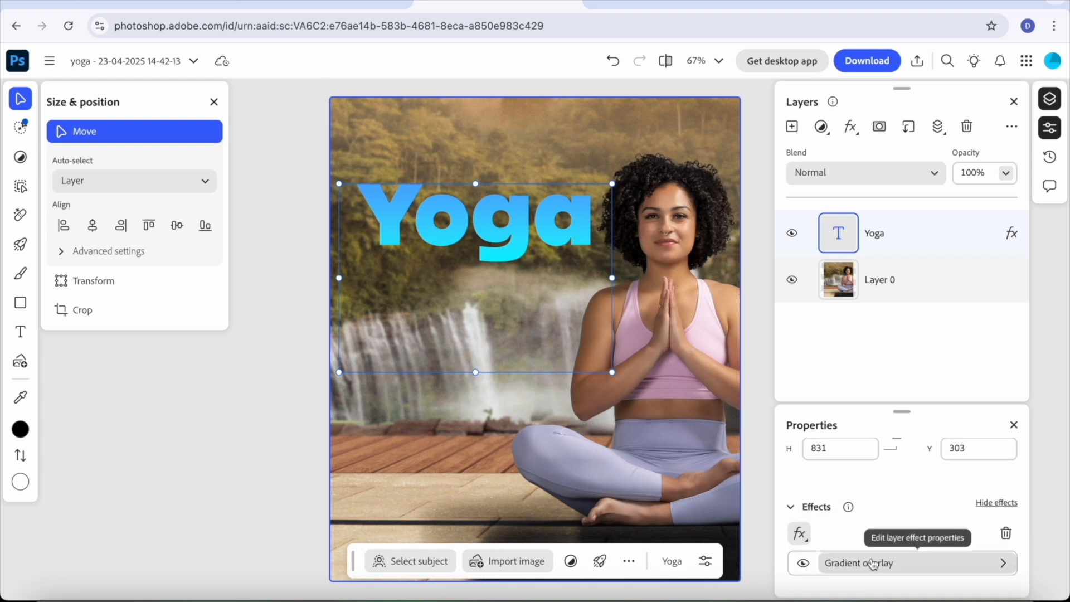
click(873, 564)
scroll(886, 543, down, 5)
scroll(886, 538, up, 4)
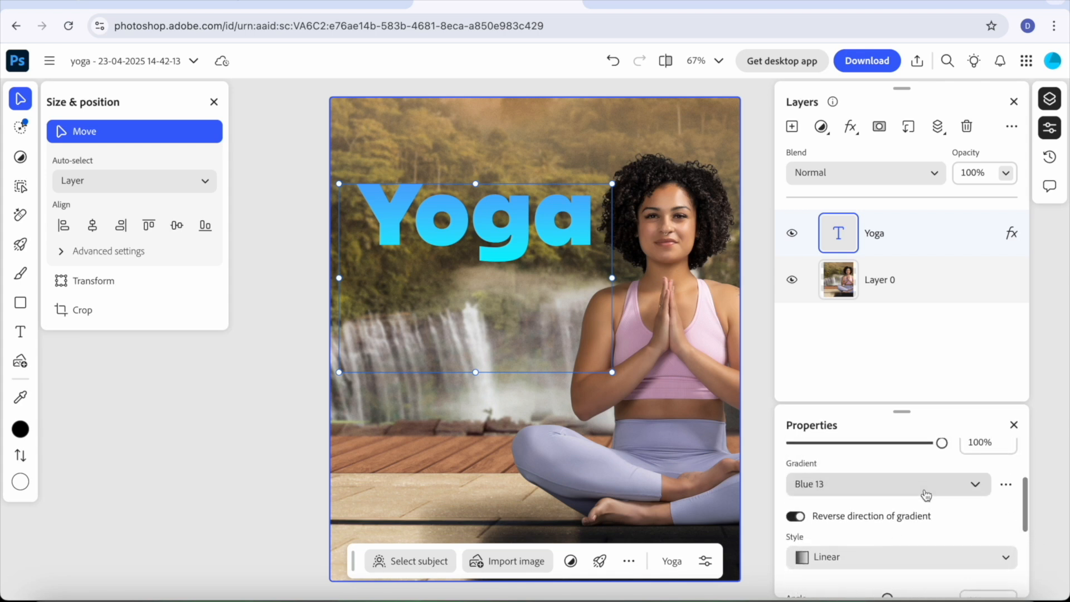
- Browse the red, green and iridescent gradient presets and apply Iridescent 14 to the "Yoga" text's gradient overlay
click(926, 495)
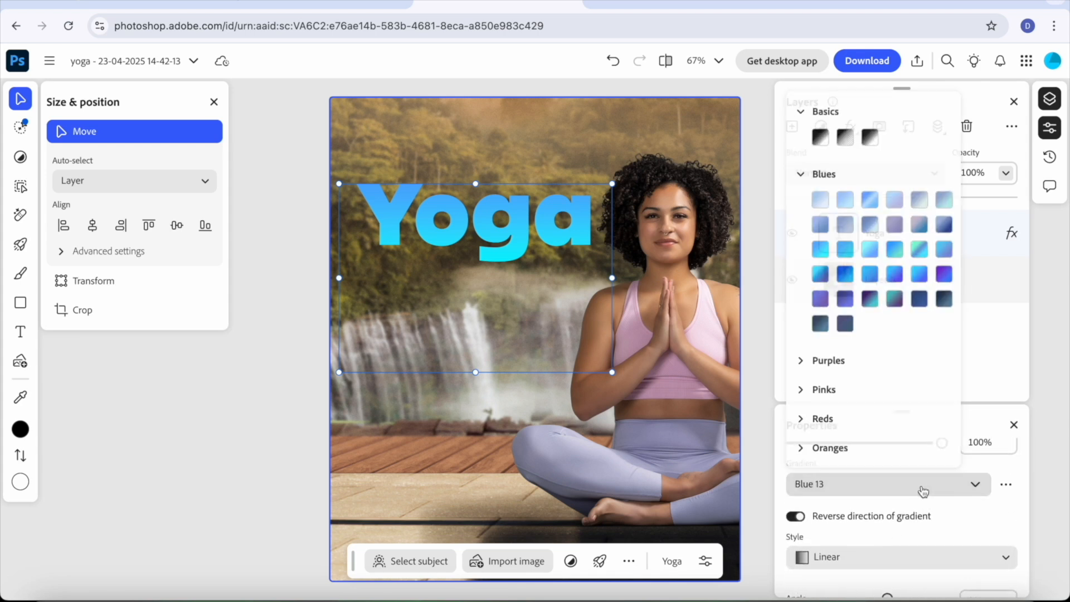
click(818, 419)
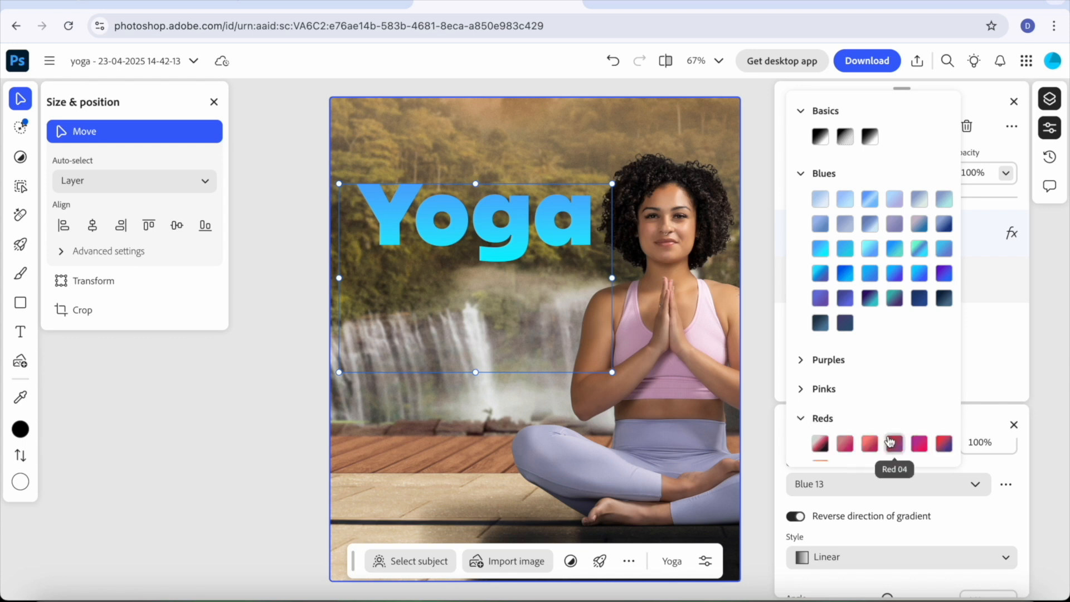
scroll(889, 441, down, 2)
scroll(886, 442, down, 3)
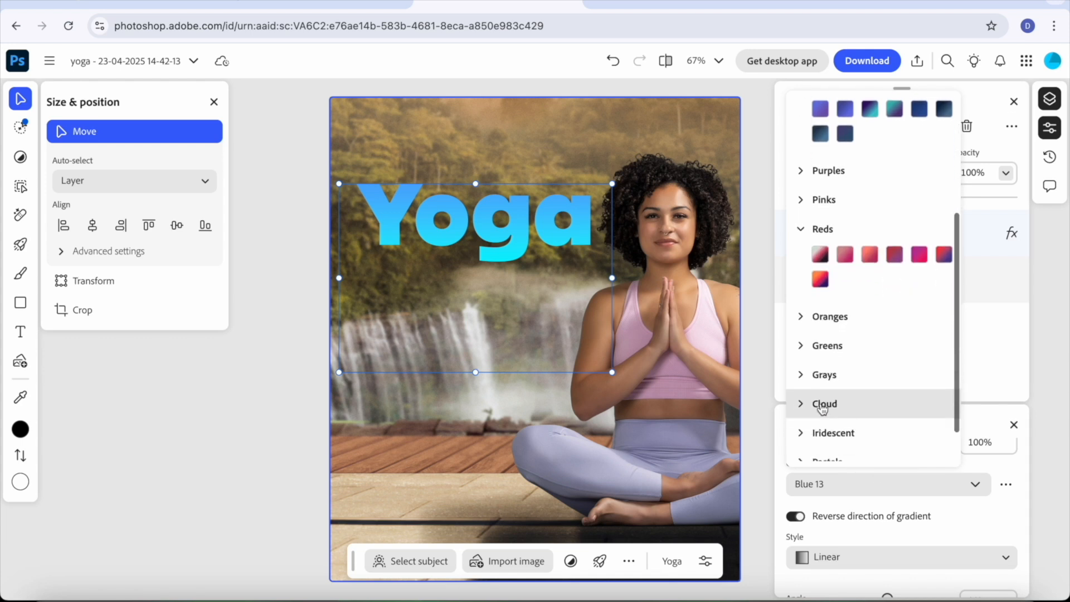
click(802, 346)
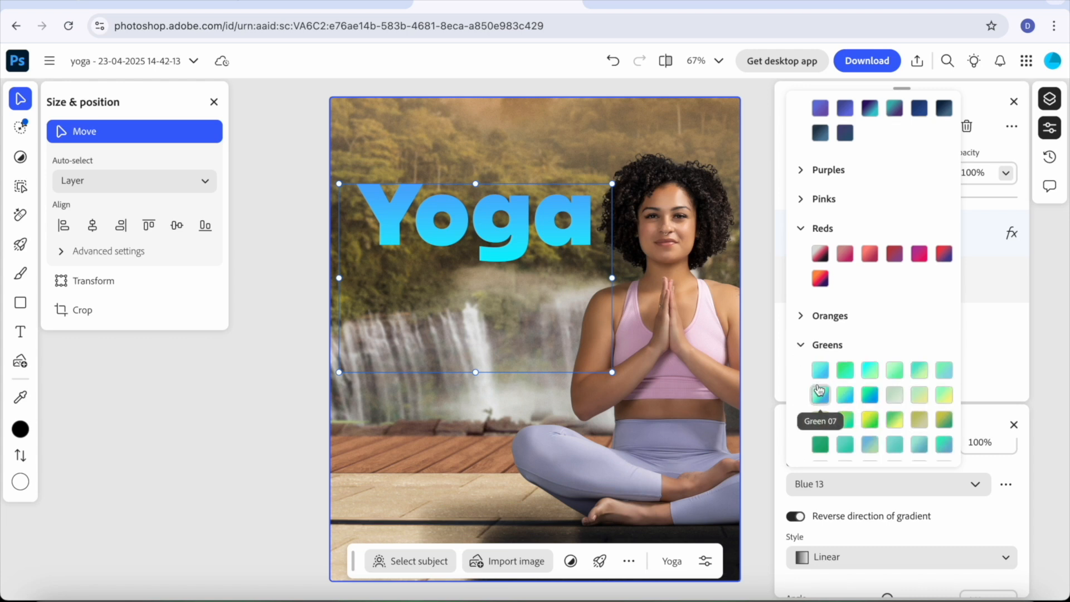
scroll(827, 398, down, 3)
click(801, 390)
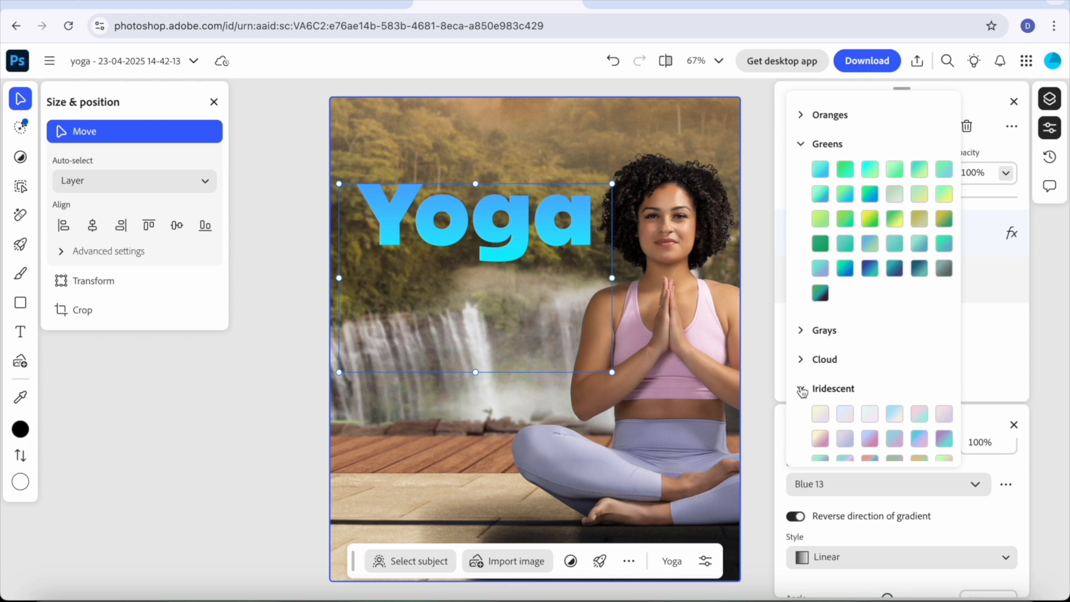
scroll(836, 401, down, 3)
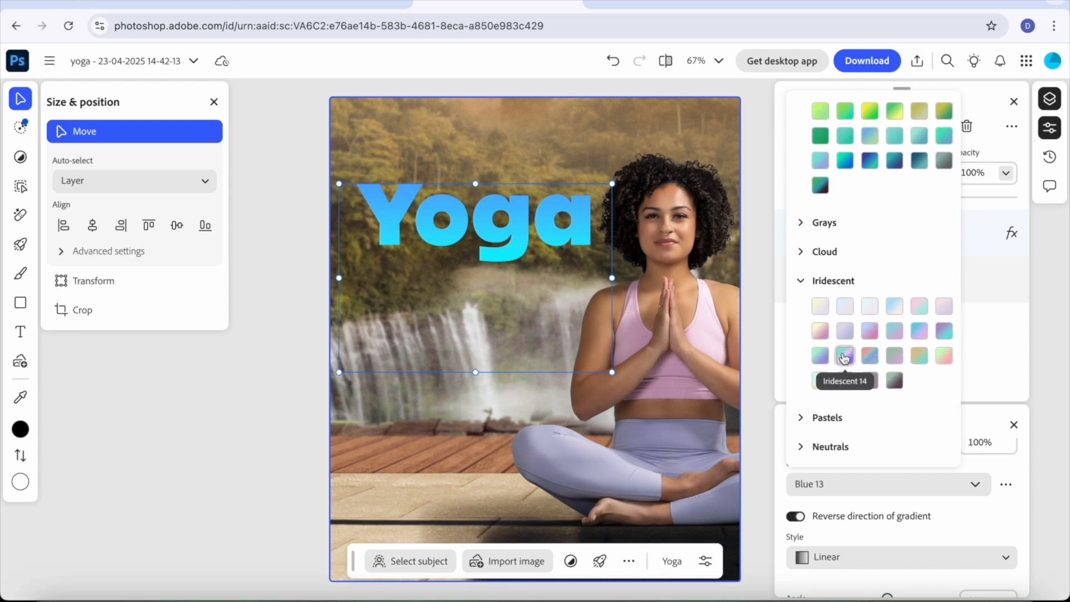
click(845, 356)
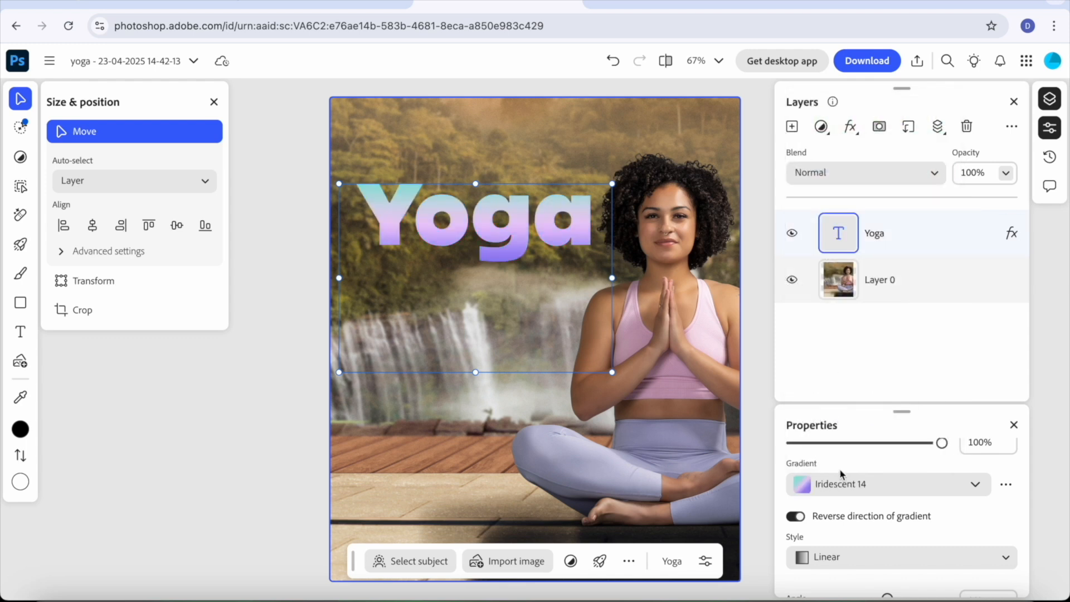
- Compare both gradient directions on the "Yoga" text and leave the reversed direction turned off
click(797, 517)
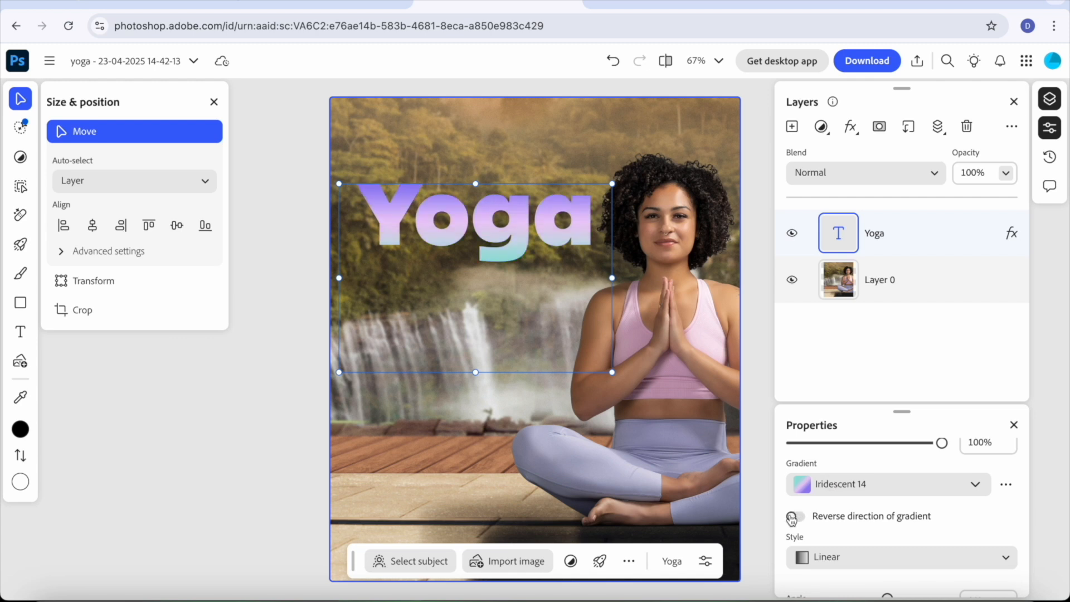
click(794, 518)
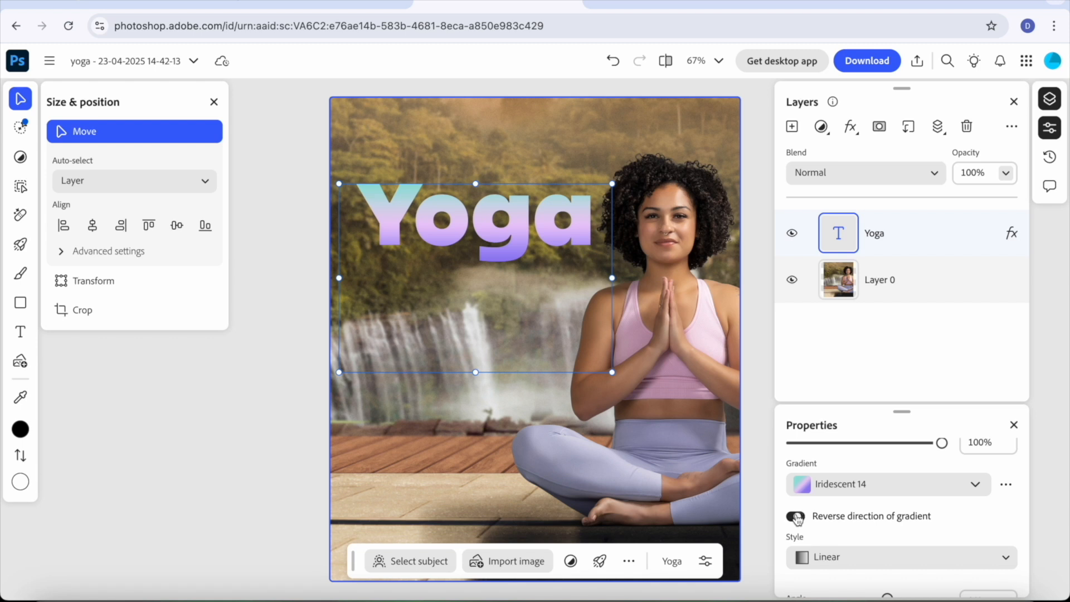
click(796, 517)
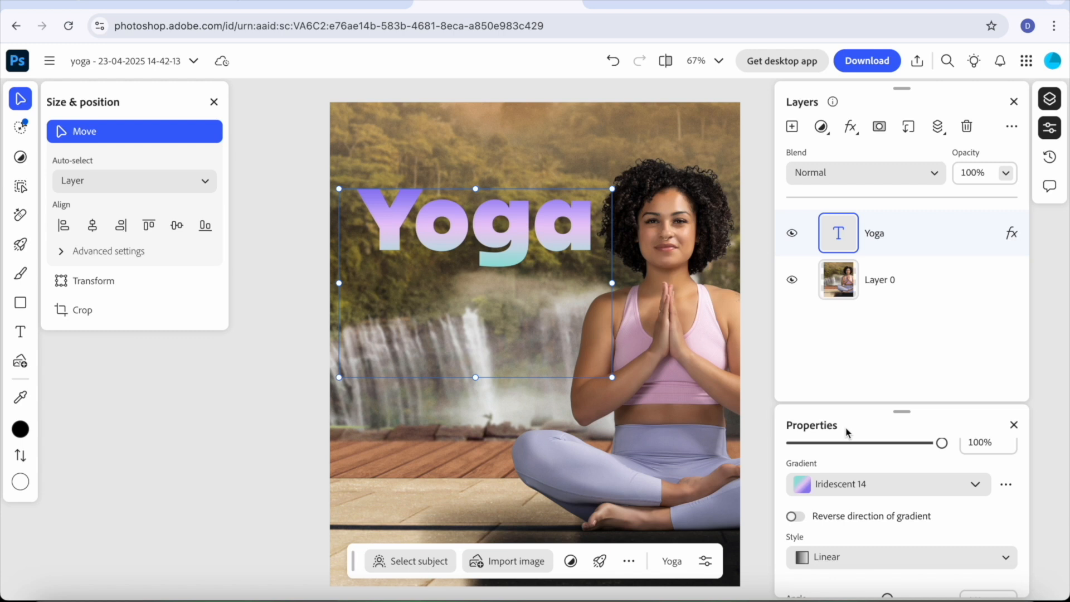
- Try the Radial style on the "Yoga" gradient overlay, and set its style to Angle
click(847, 556)
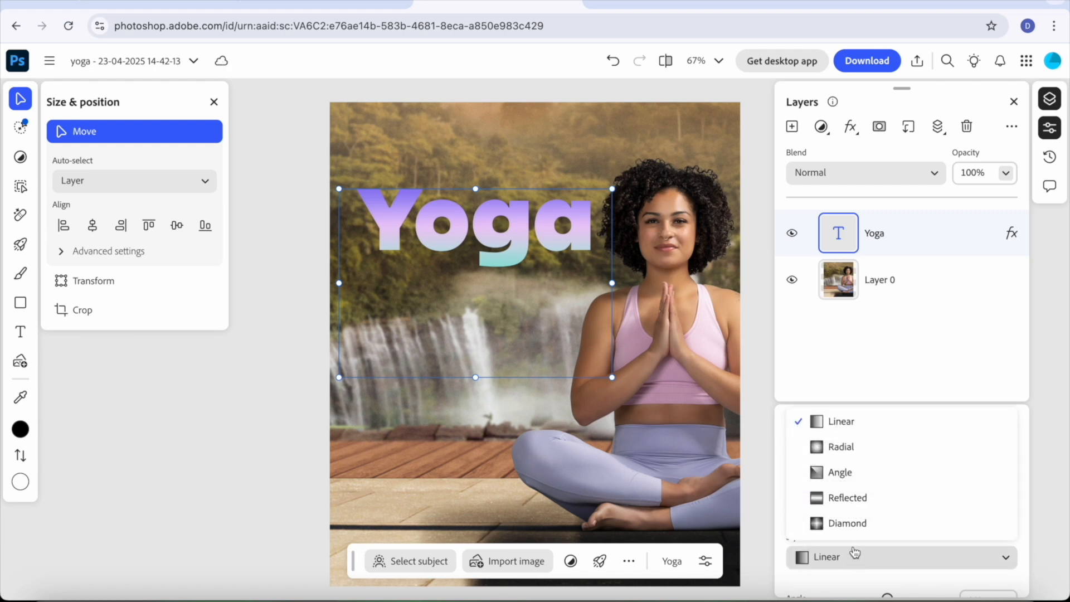
click(839, 448)
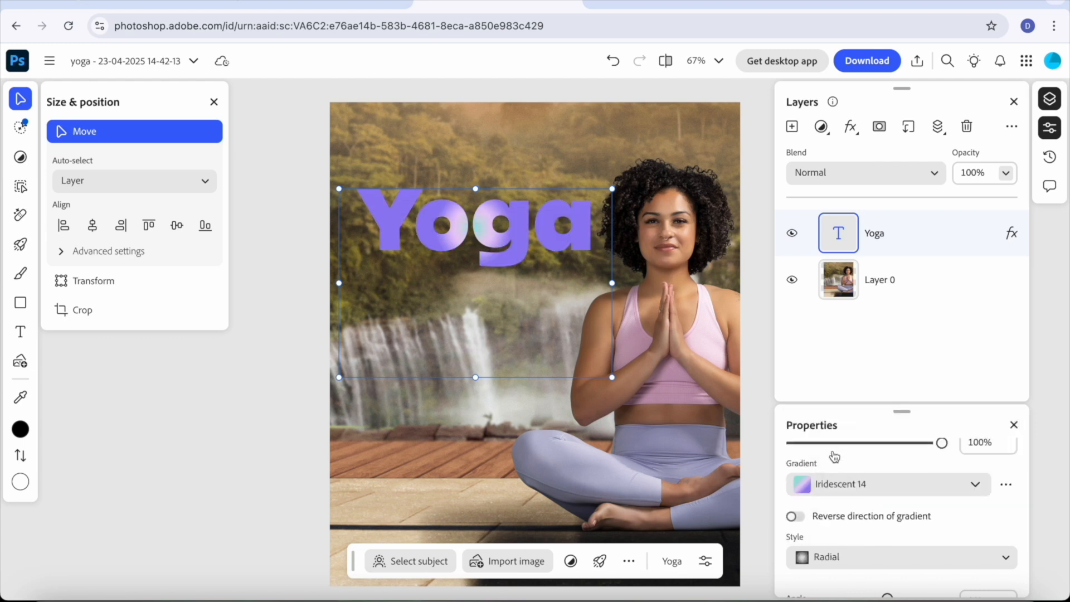
click(834, 560)
click(839, 472)
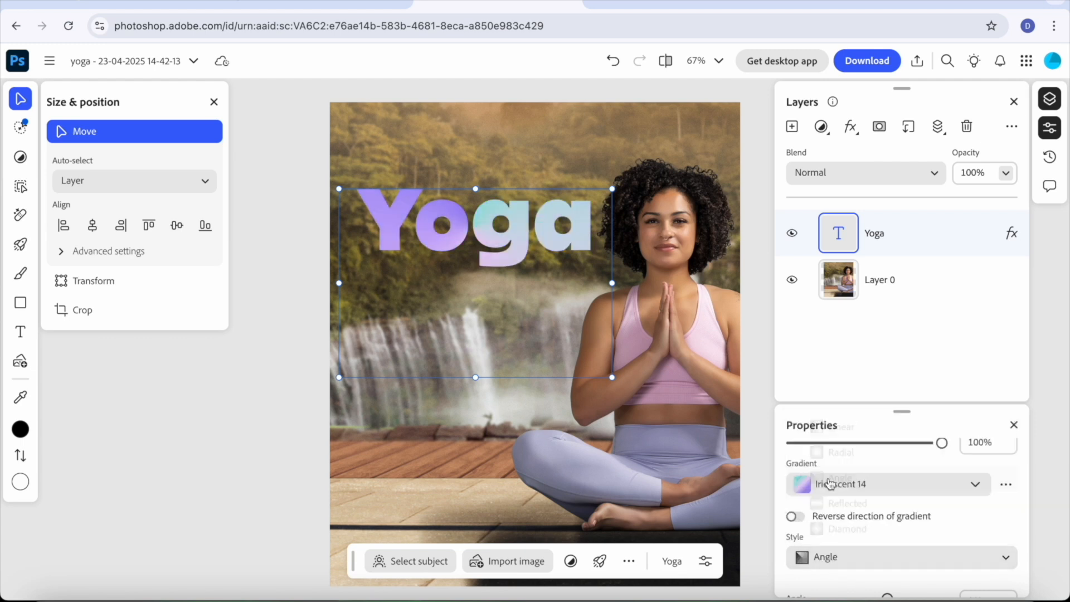
- Set the gradient overlay's angle to 118° and its scale to 128%
scroll(847, 559, down, 2)
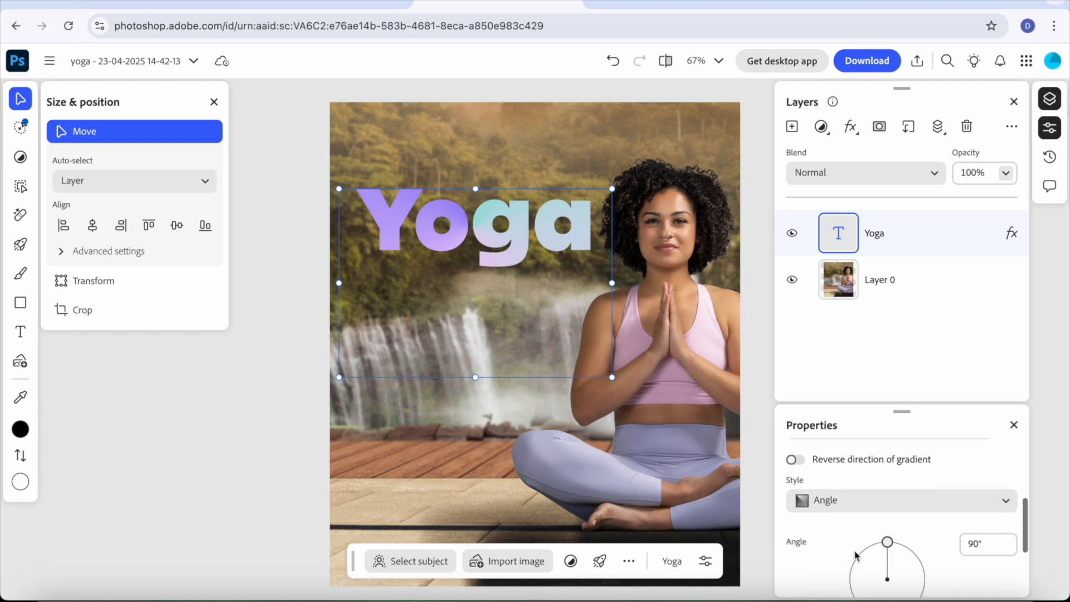
drag(888, 542, 839, 490)
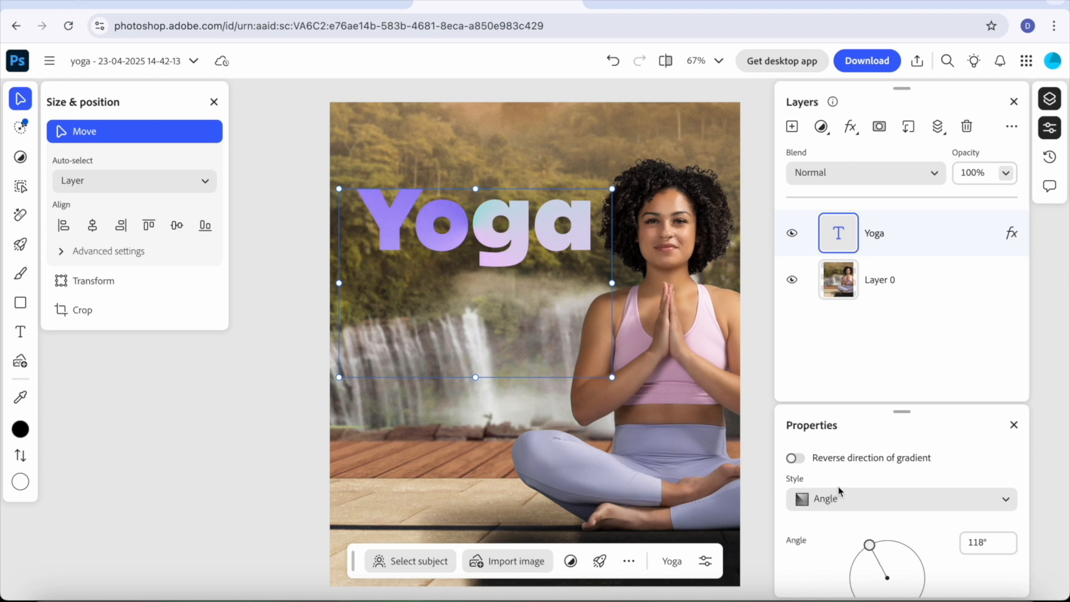
scroll(839, 491, down, 1)
scroll(938, 512, down, 3)
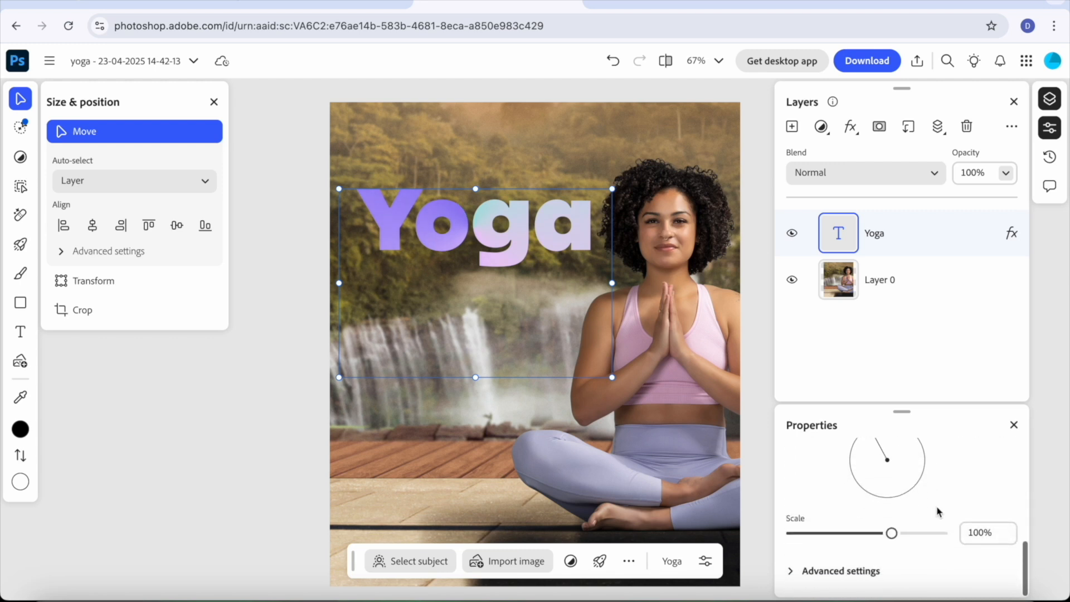
drag(891, 534, 919, 535)
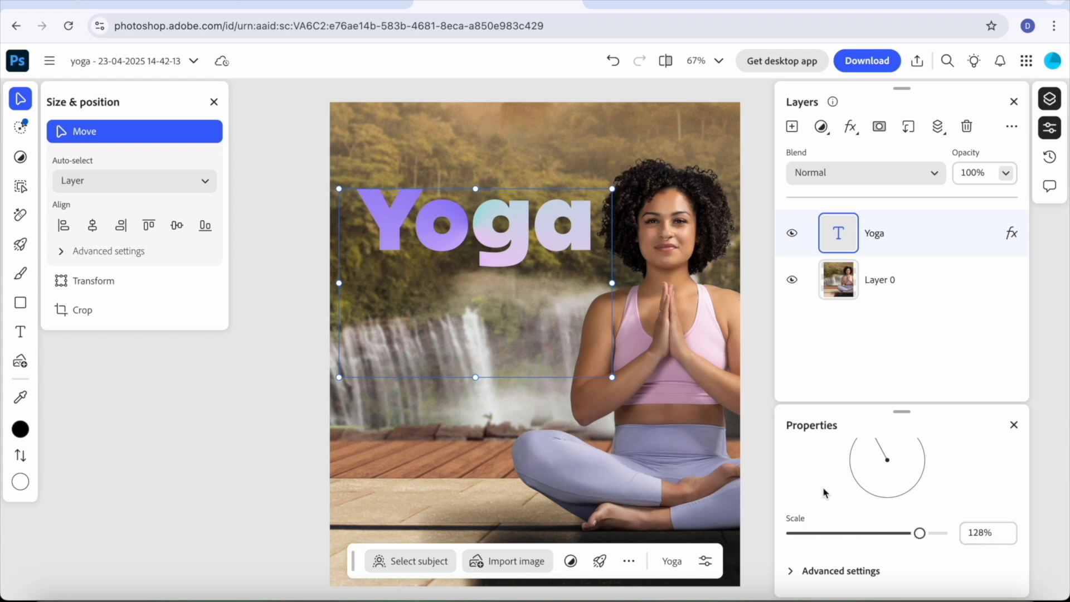
- In the gradient overlay's advanced settings, keep Align with layer on, try the Linear method, and set the method to Classic
click(802, 571)
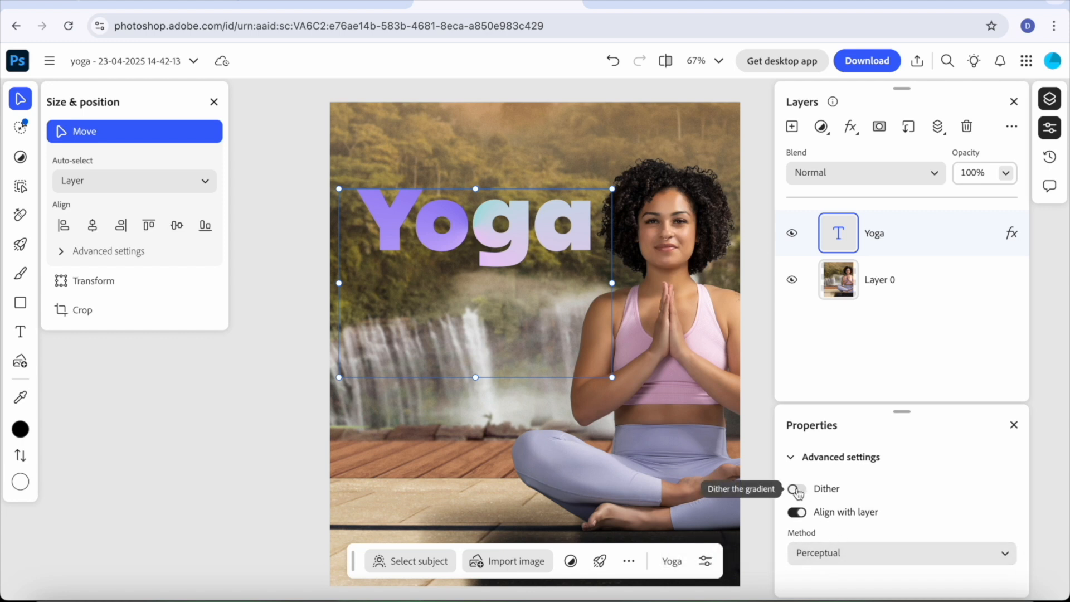
click(801, 513)
click(802, 514)
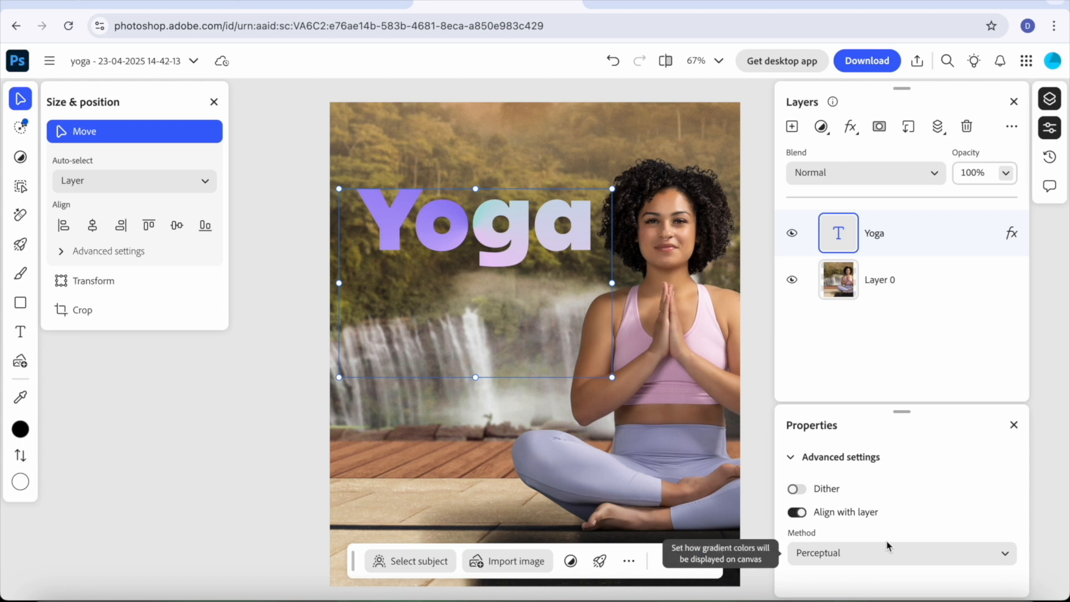
click(901, 553)
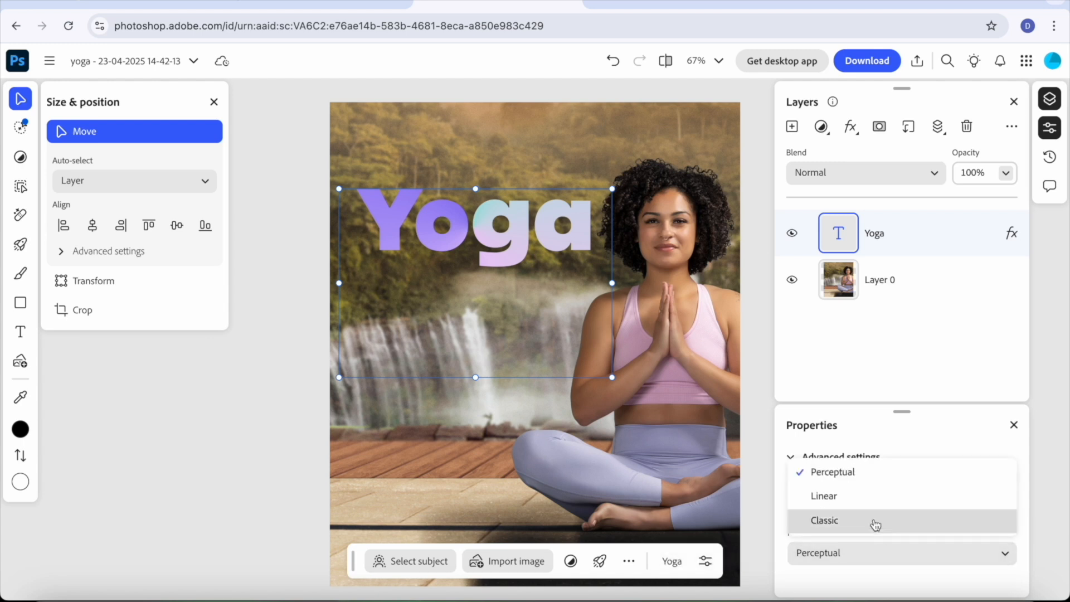
click(863, 509)
click(863, 555)
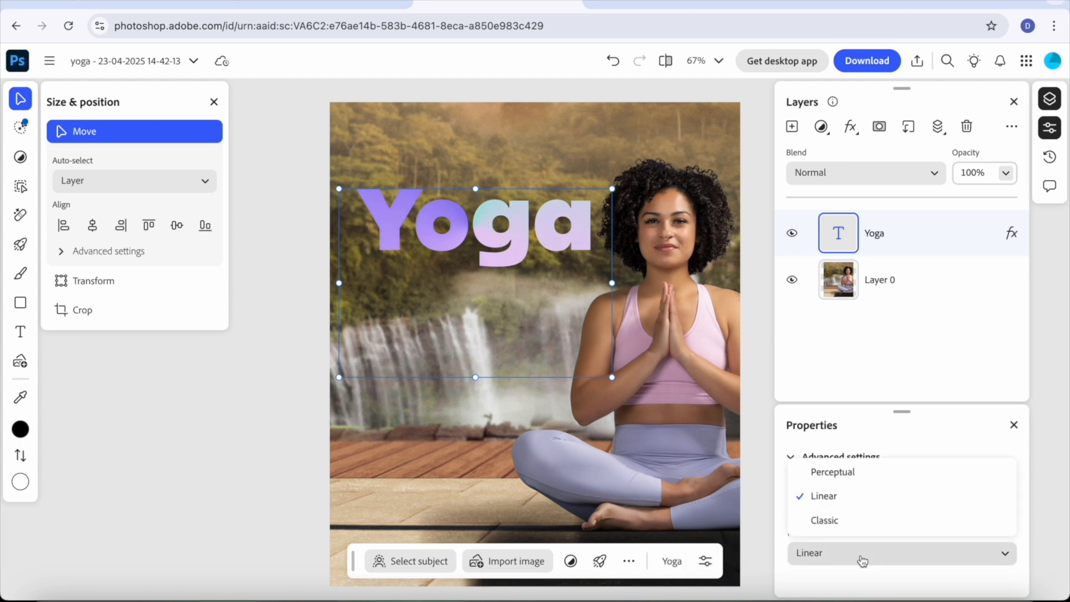
click(847, 523)
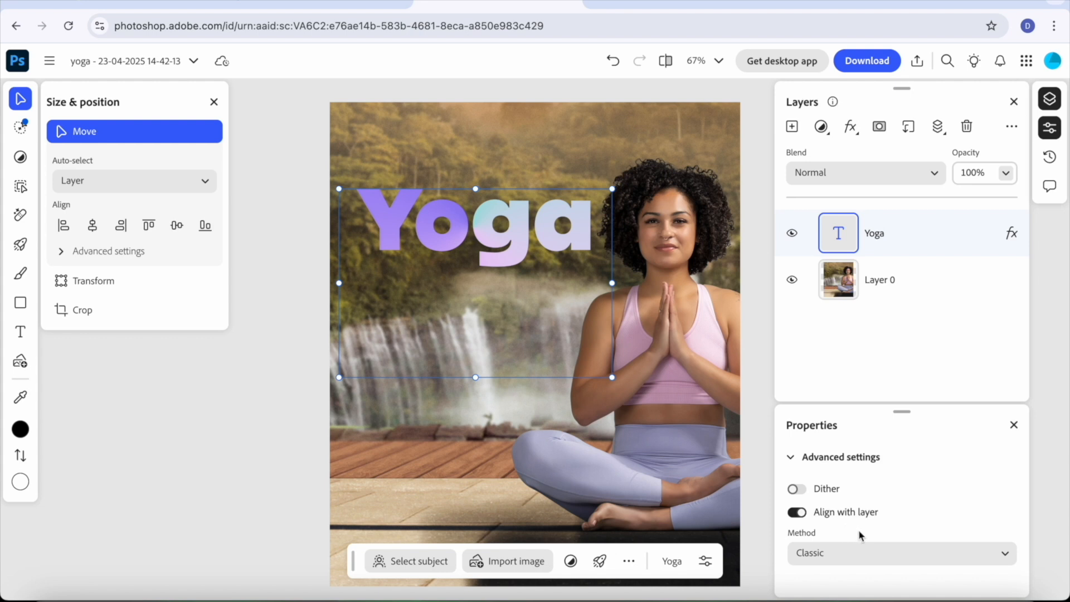
scroll(859, 532, up, 6)
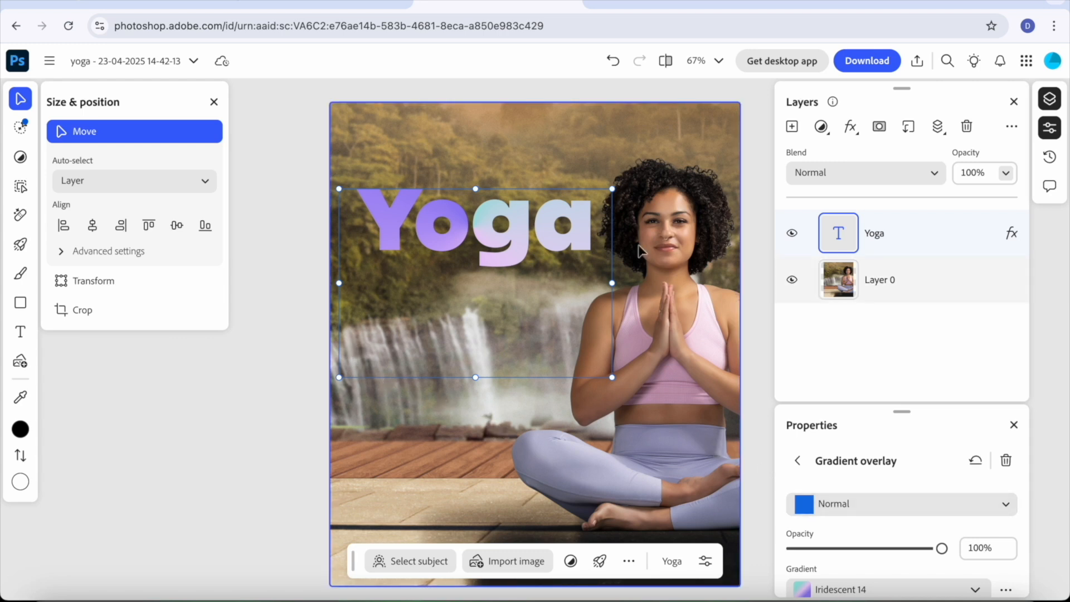
- Start downloading the image to the computer, choosing the Desktop as location and "Yoga" as the file name
click(867, 61)
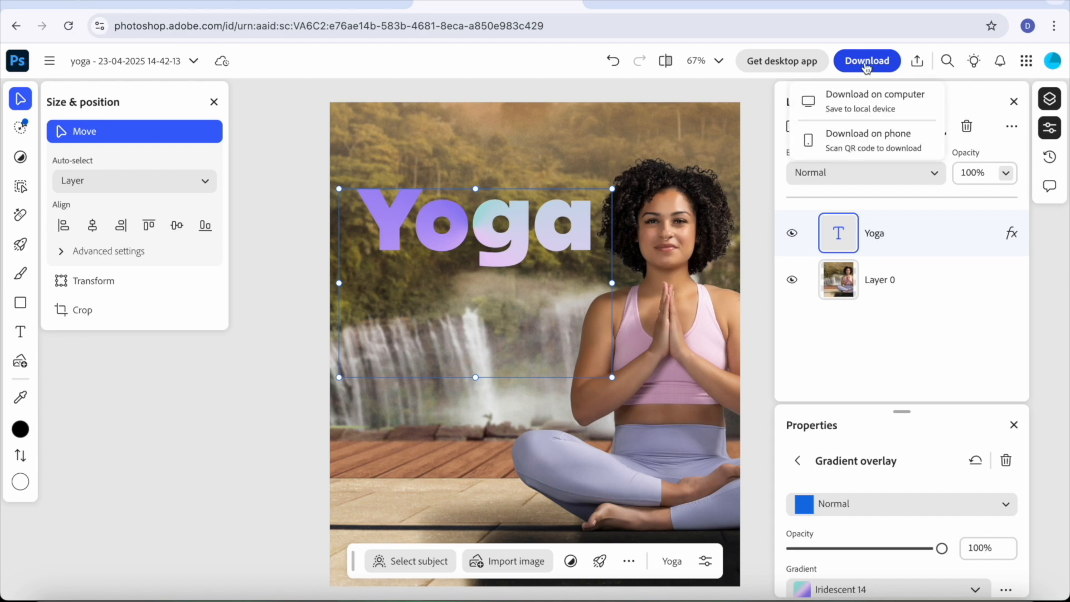
click(857, 99)
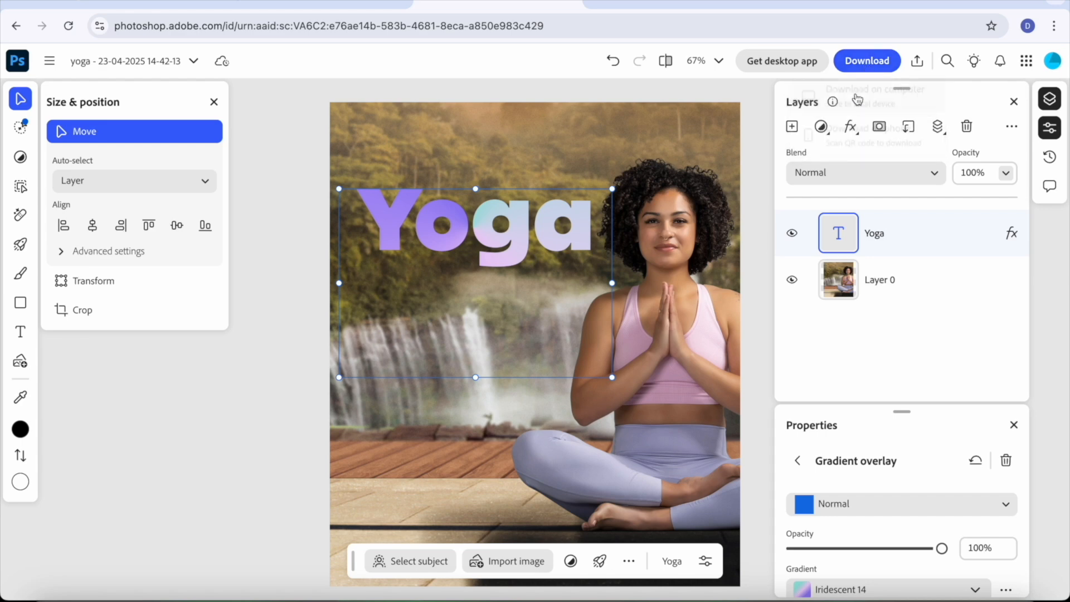
click(587, 287)
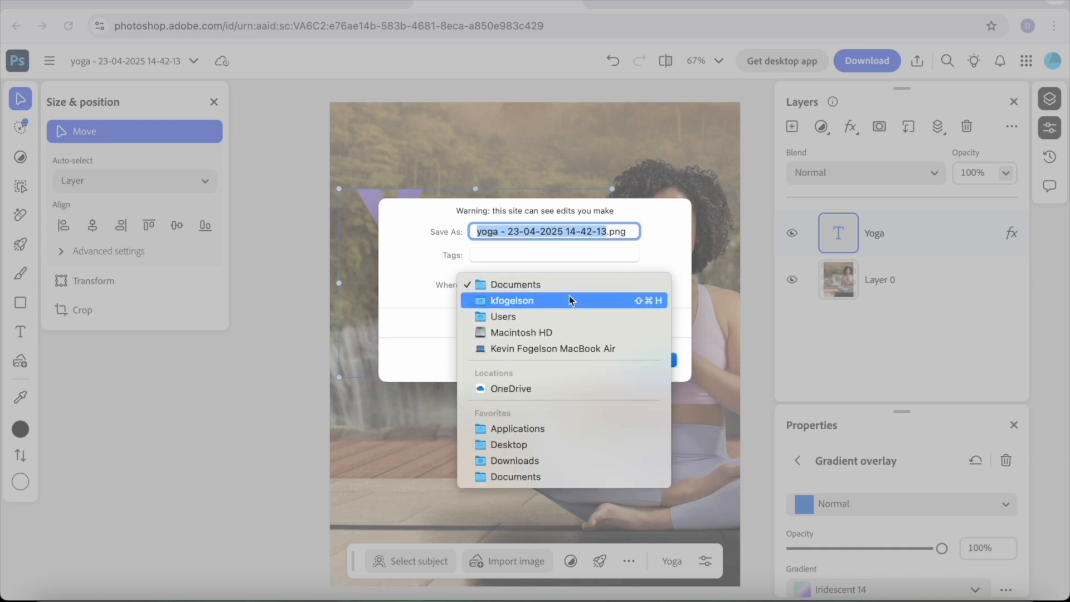
click(535, 446)
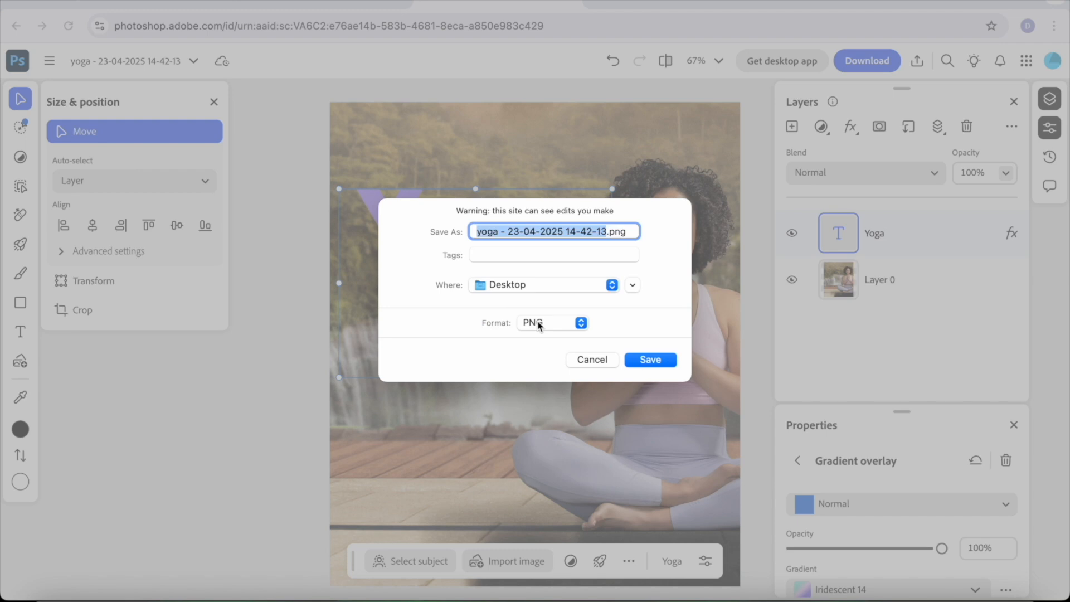
text(Yoga)
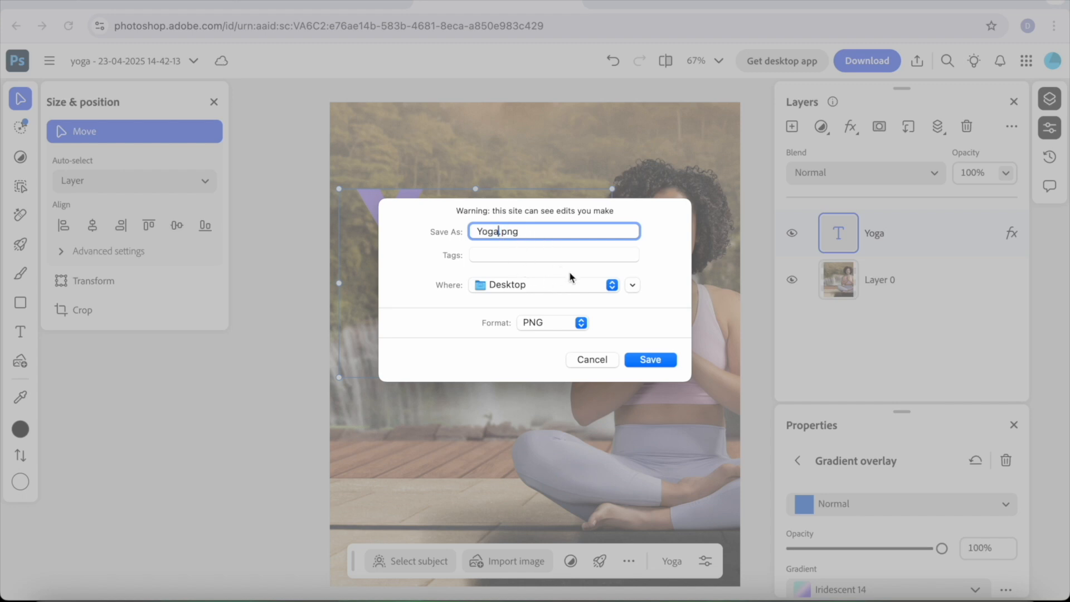
- Review the available file formats, keep PNG, and save the Yoga image to the Desktop
click(555, 324)
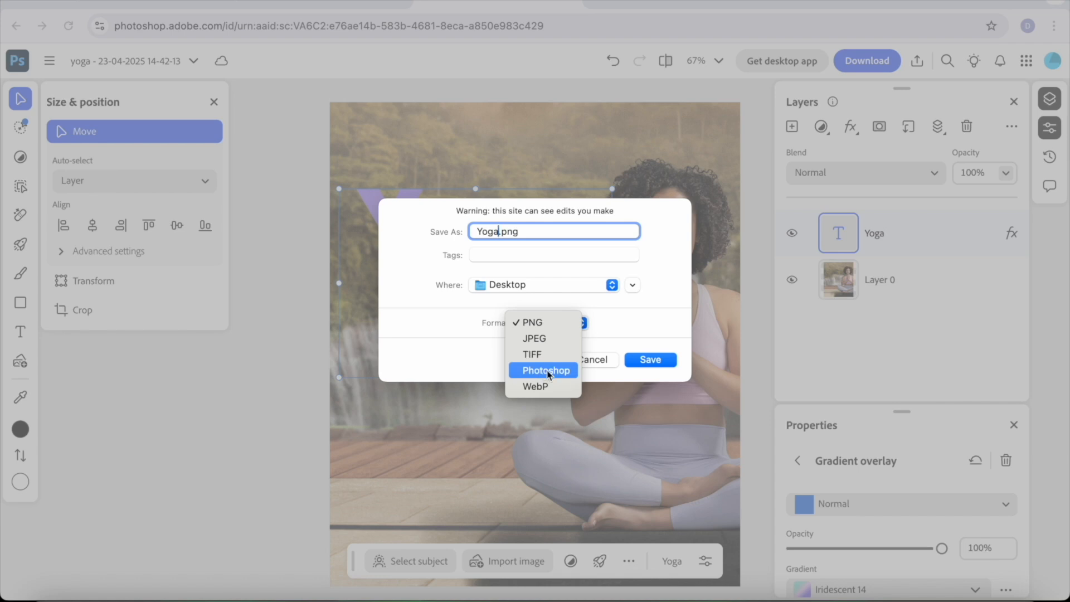
click(539, 324)
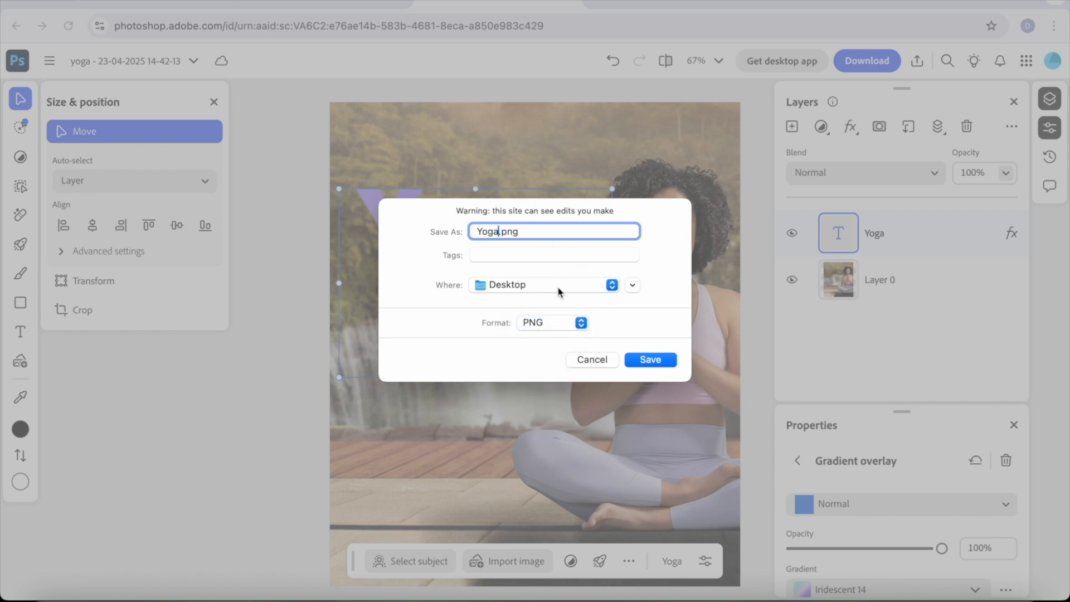
click(556, 322)
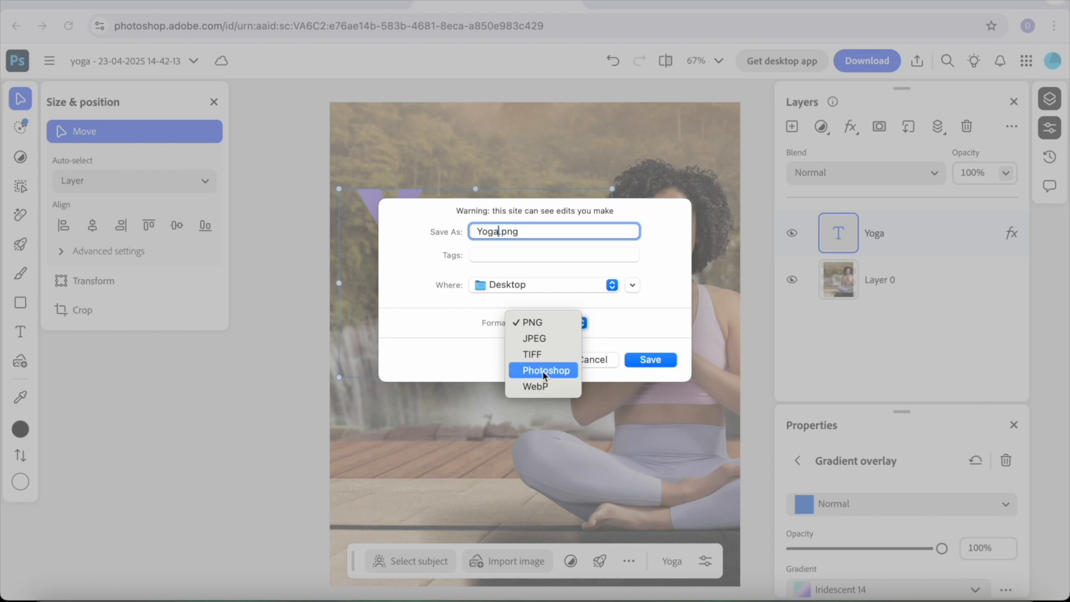
click(543, 322)
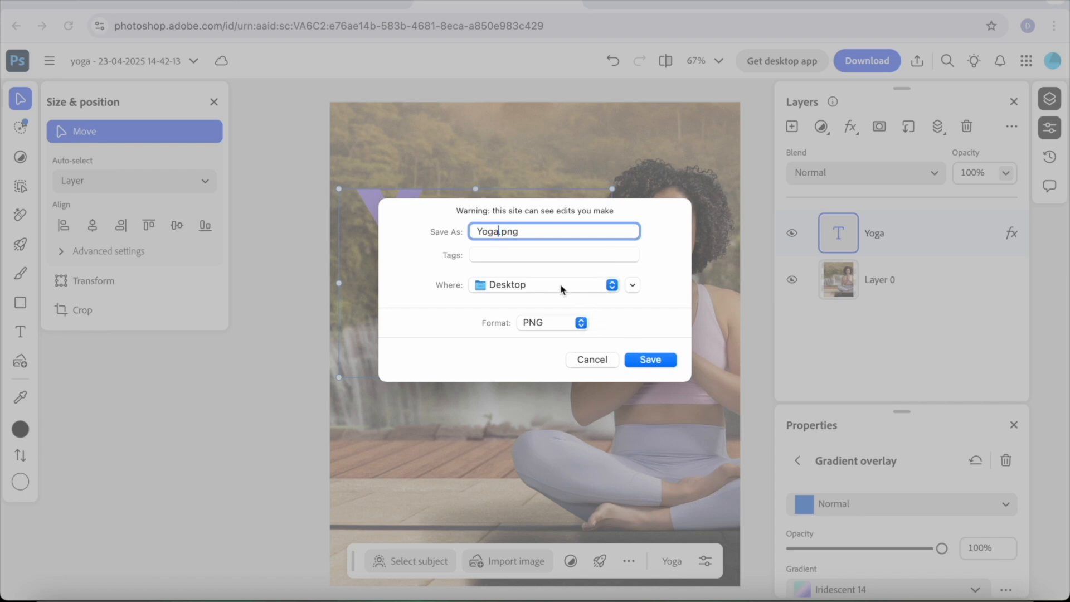
click(636, 361)
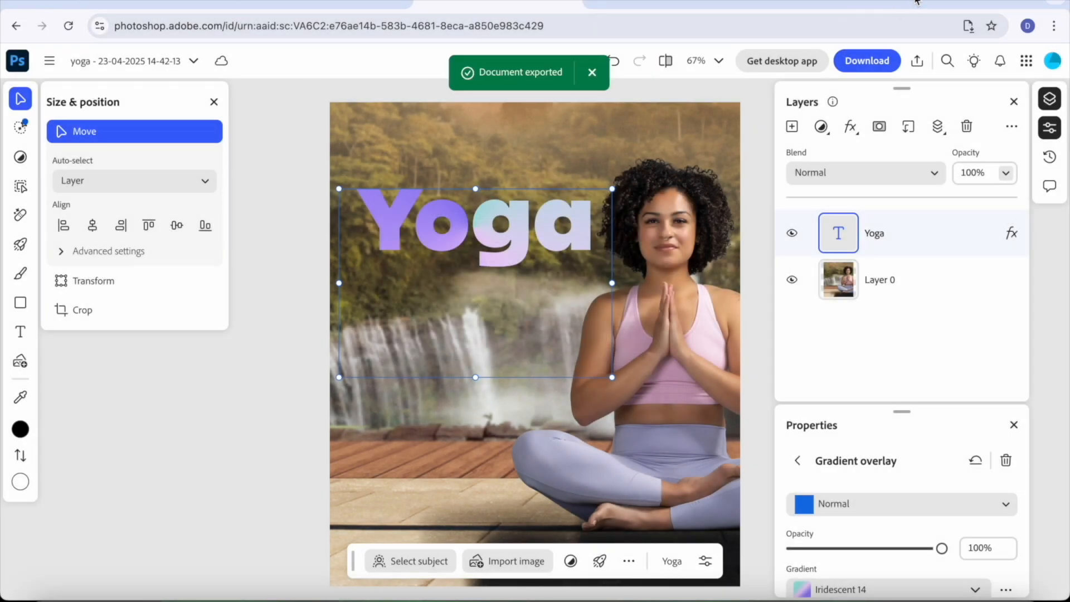
- Take the browser out of full screen and move Yoga.png to a free spot on the desktop beside the browser window
key(ctrl+super+f)
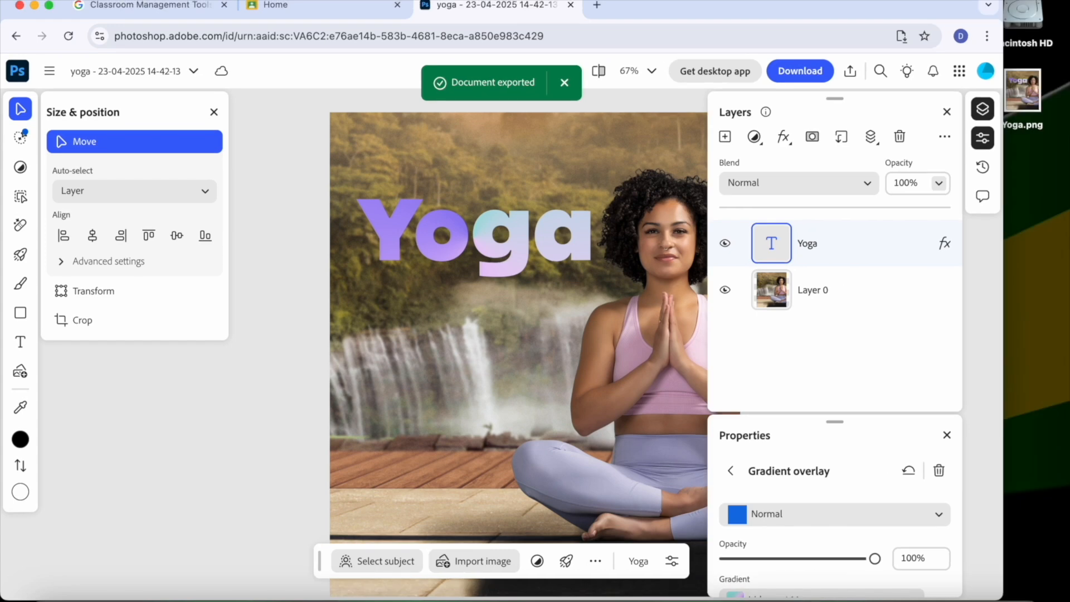
drag(1015, 81, 981, 100)
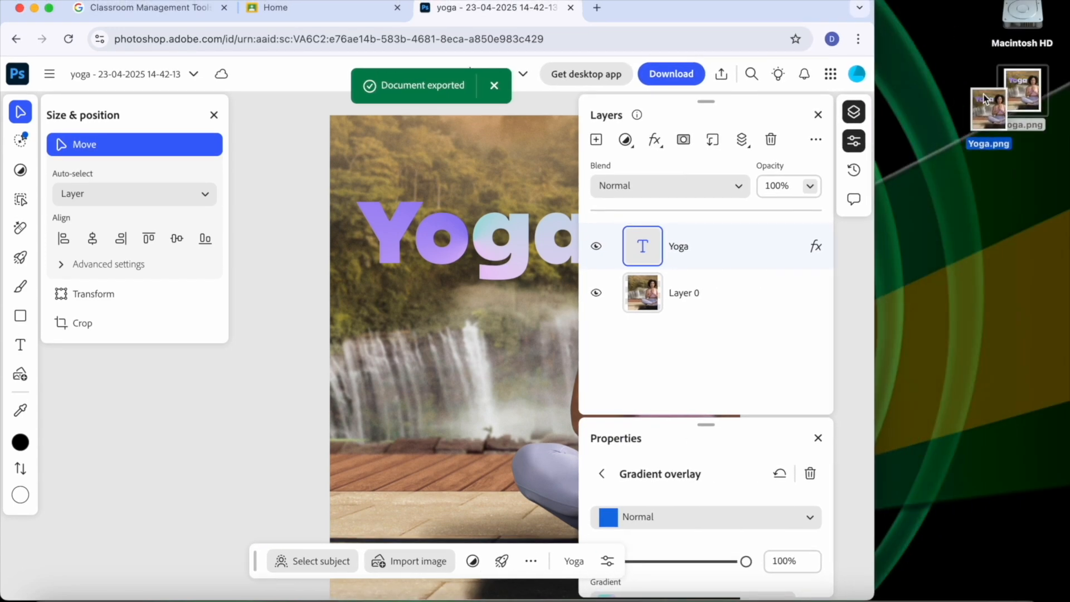
- Switch to Google Classroom and open the "Skill: Add Text To Image" assignment in the [Demo Class] 1st Hour Encore class
click(342, 9)
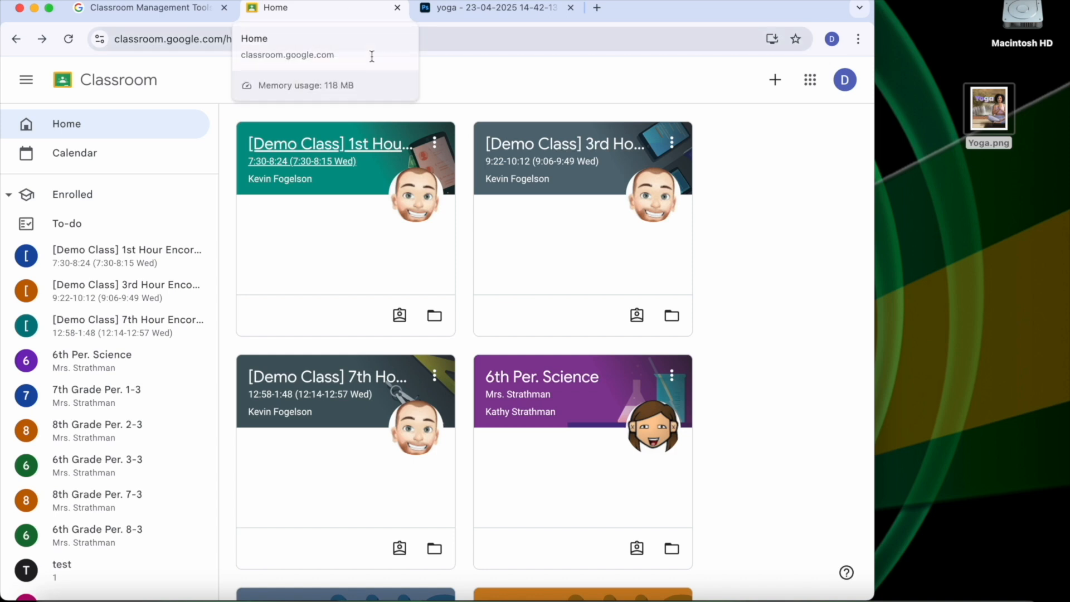
click(363, 145)
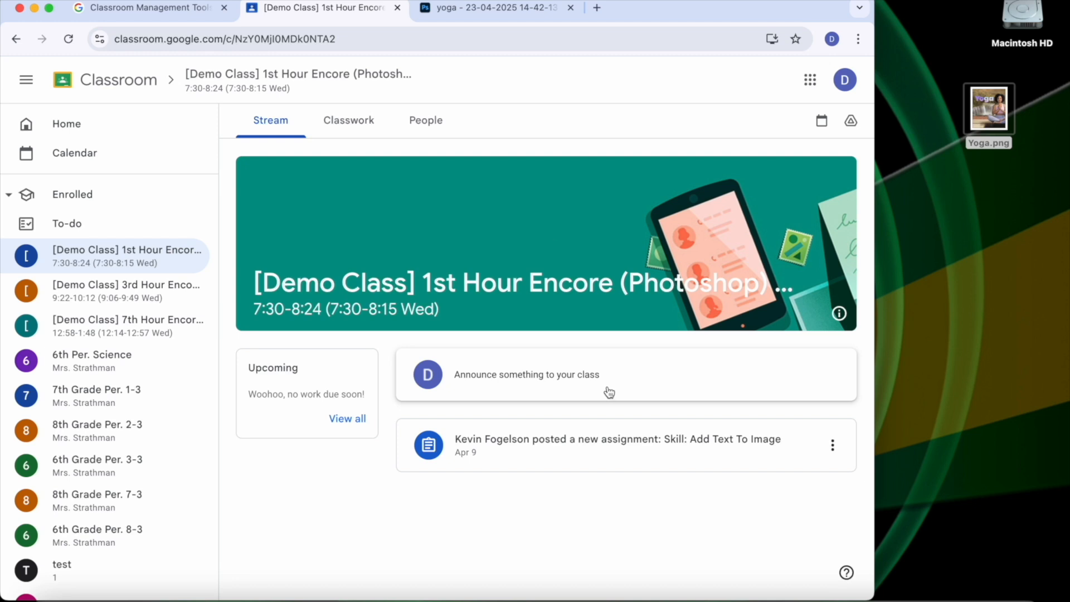
click(658, 440)
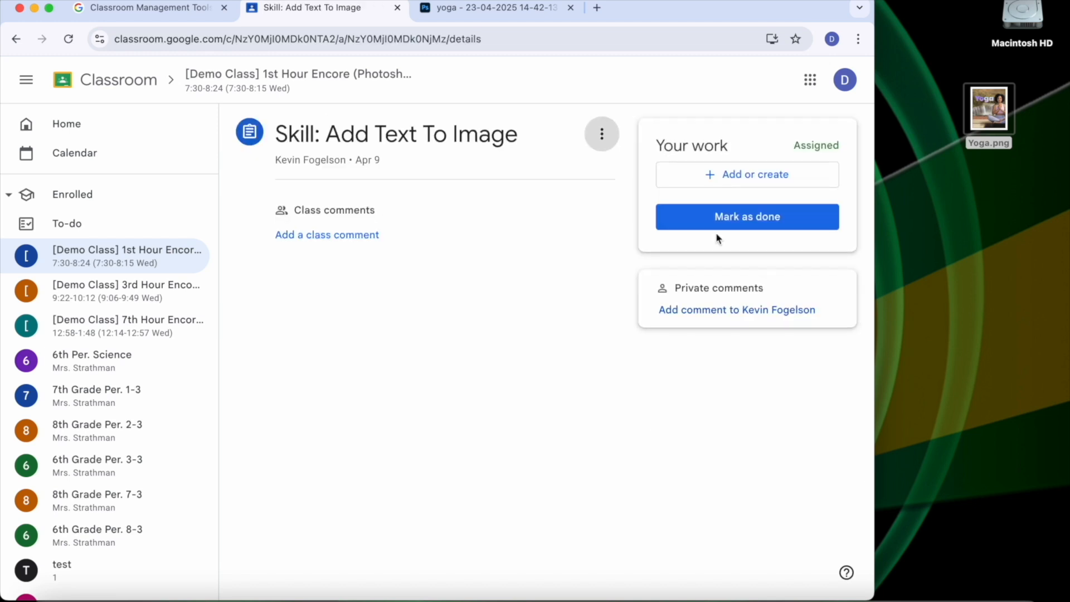
- Attach Yoga.png from the desktop as a file to the assignment's work and turn it in
click(710, 177)
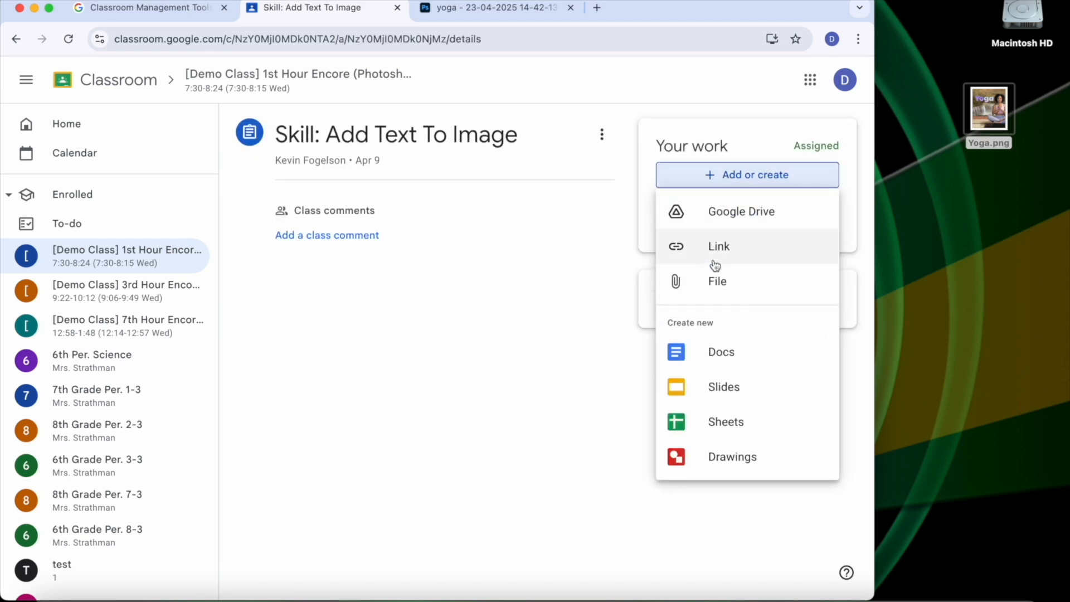
click(714, 281)
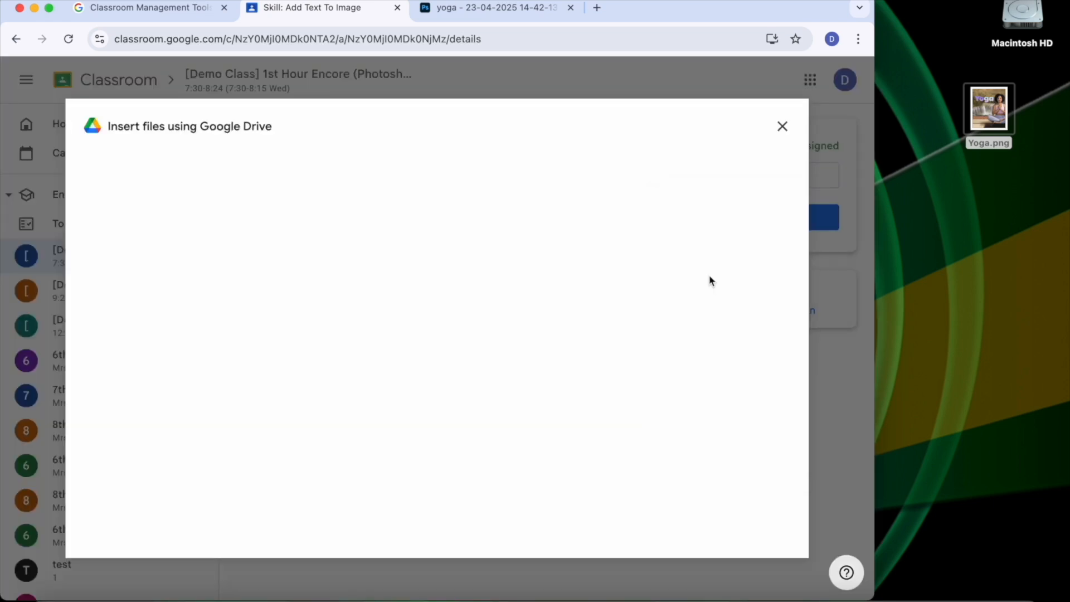
drag(971, 114, 560, 306)
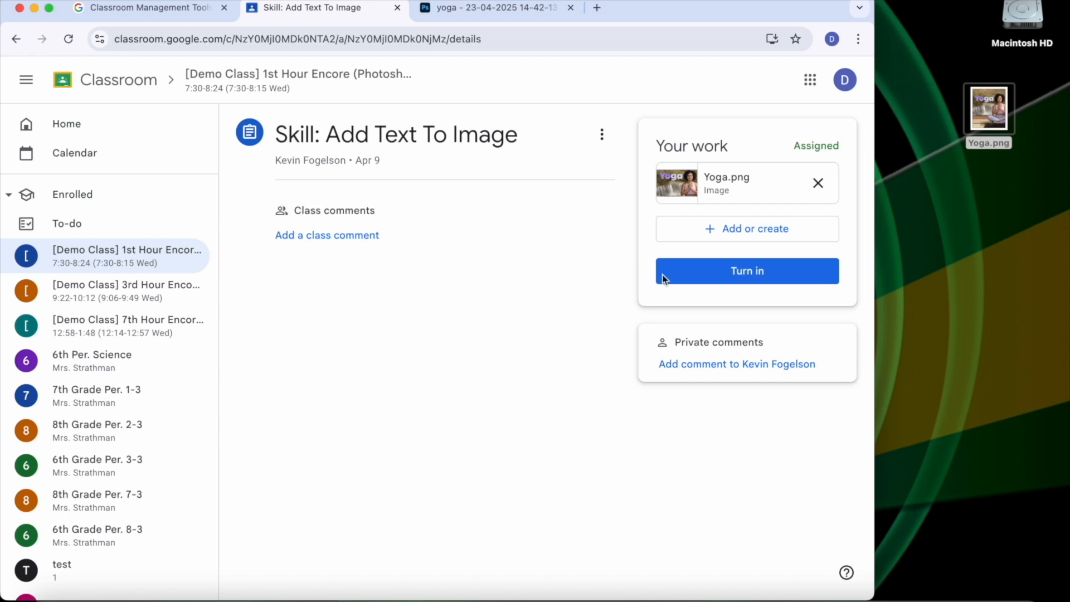
click(735, 273)
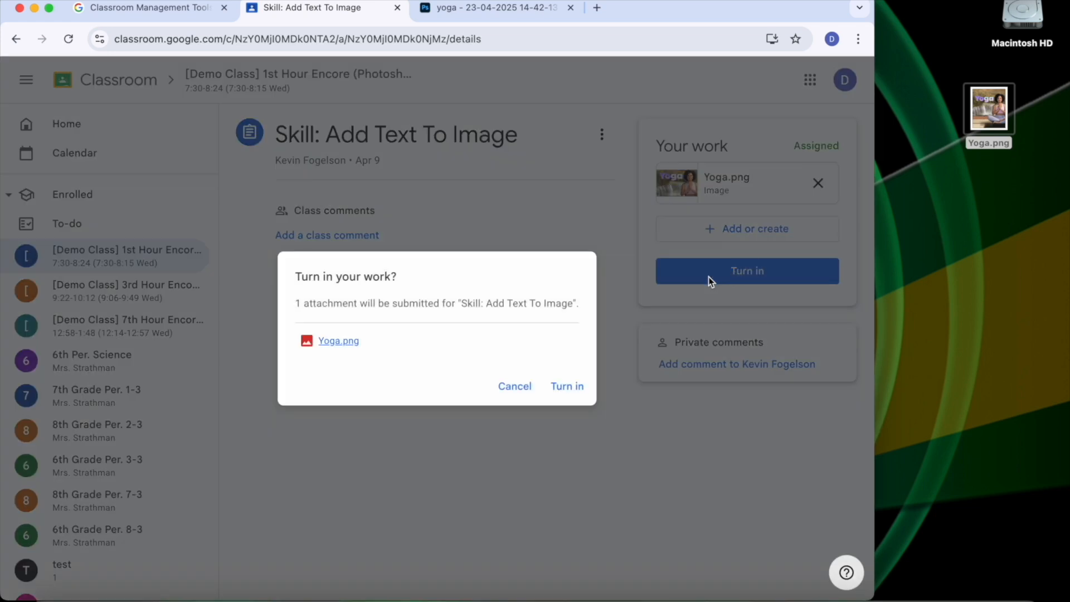
click(565, 387)
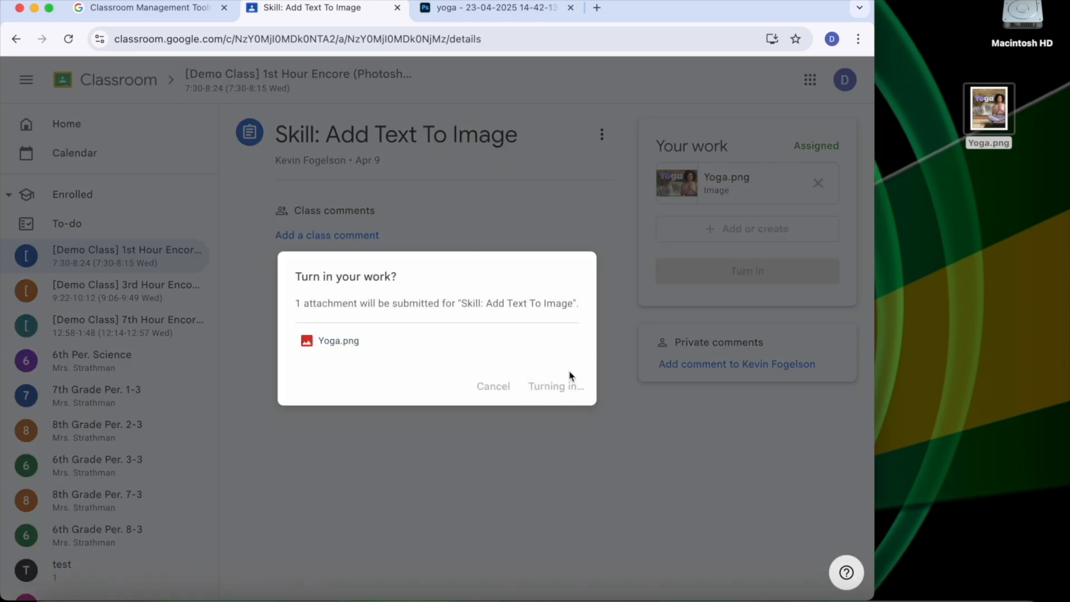